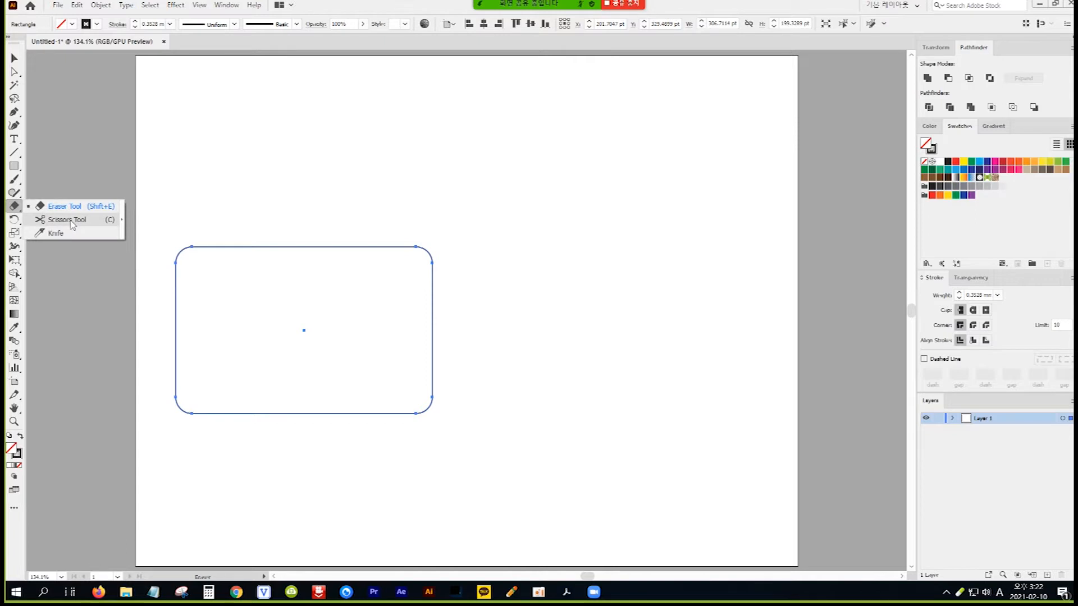
- Cut the rounded rectangle's top edge at two points with the Scissors tool and delete the middle segment
left_click(67, 220)
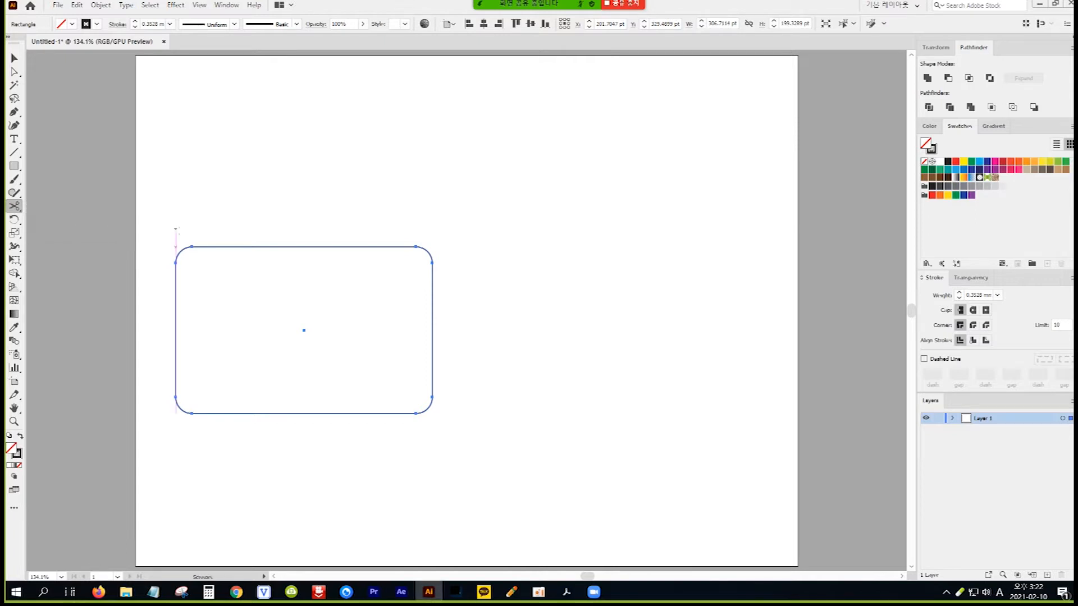
left_click(242, 247)
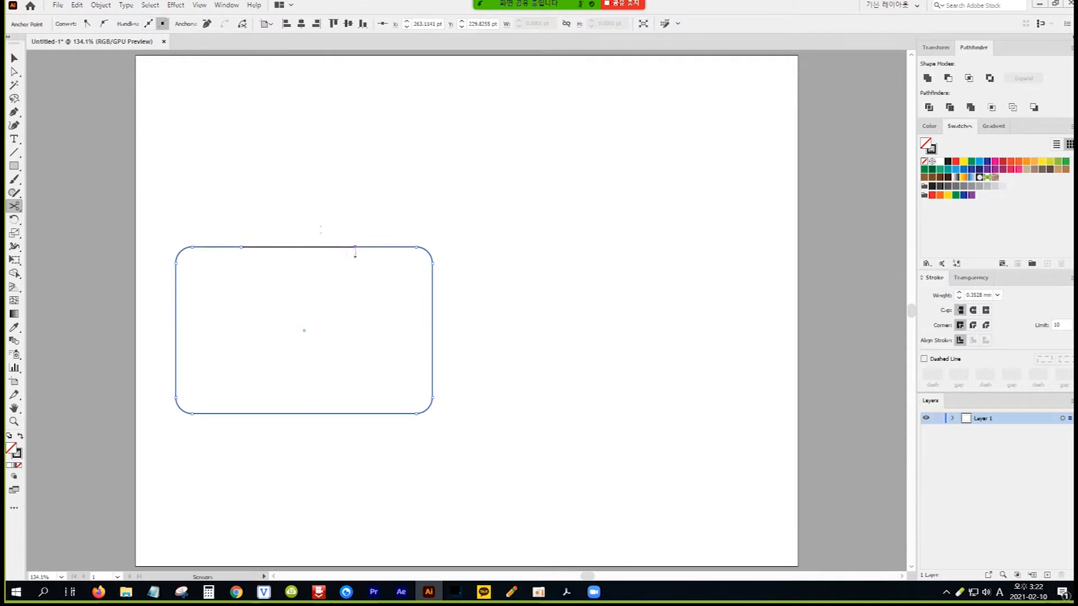
left_click(14, 58)
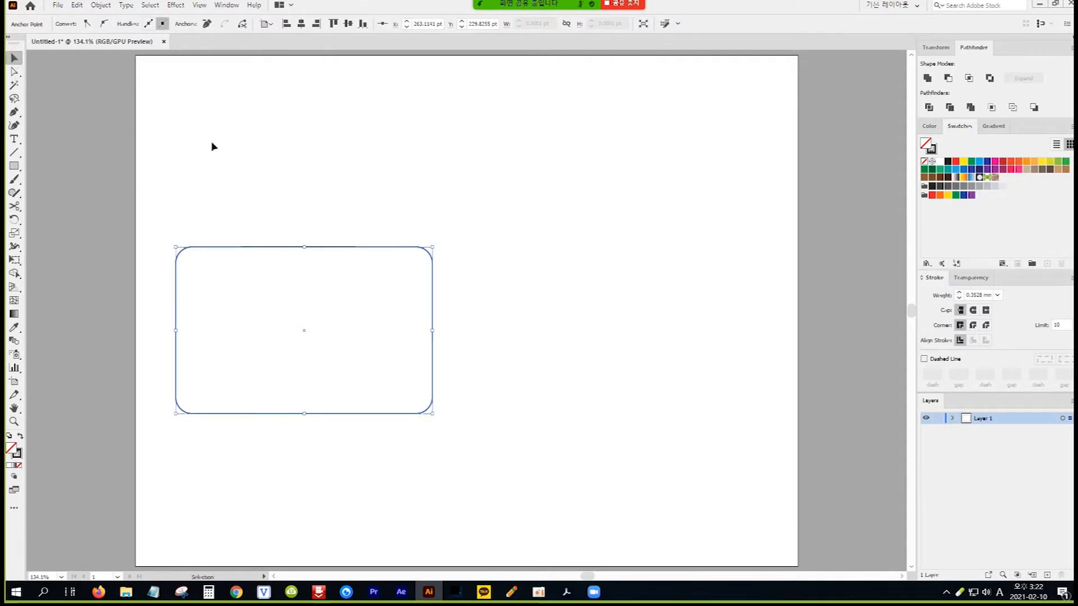
left_click(297, 233)
left_click_drag(296, 229, 323, 275)
key("Delete")
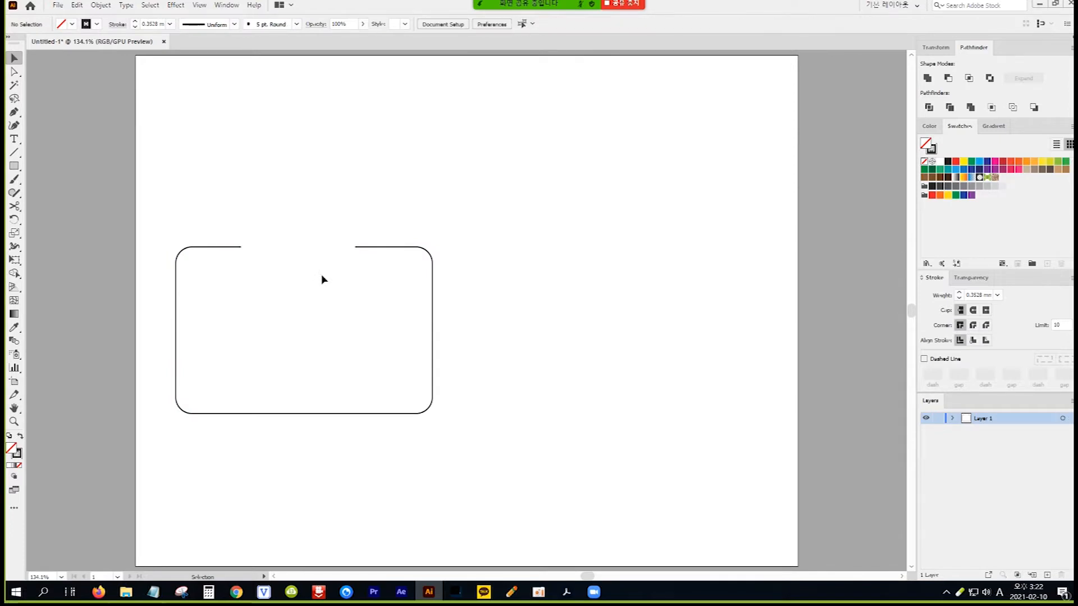
- Bridge the gap in the top edge with the Pen tool, drawing a raised trapezoid that closes the camera body outline
left_click(14, 112)
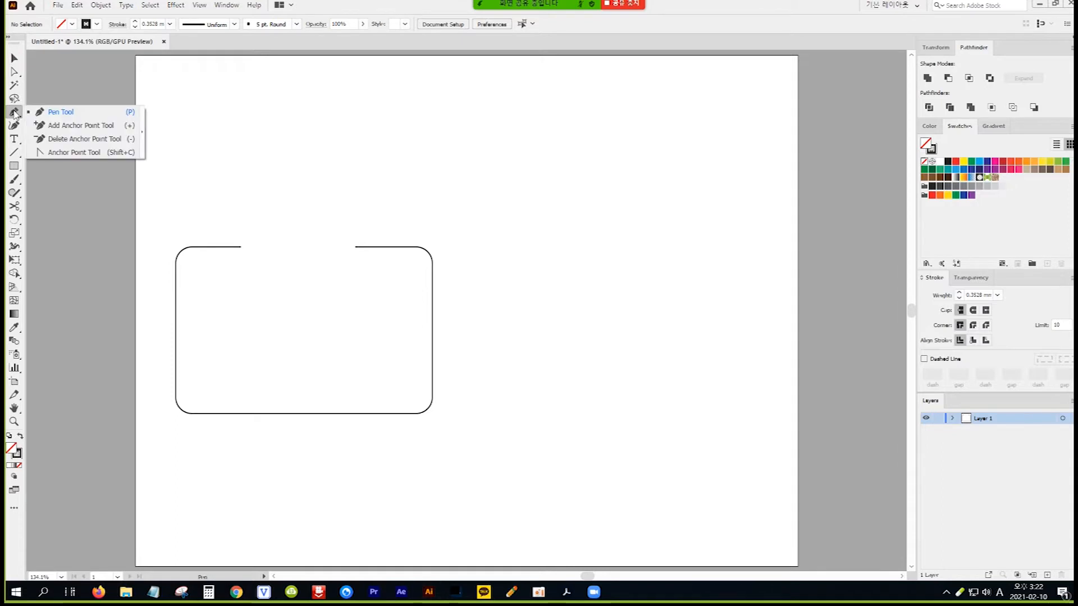
left_click(51, 114)
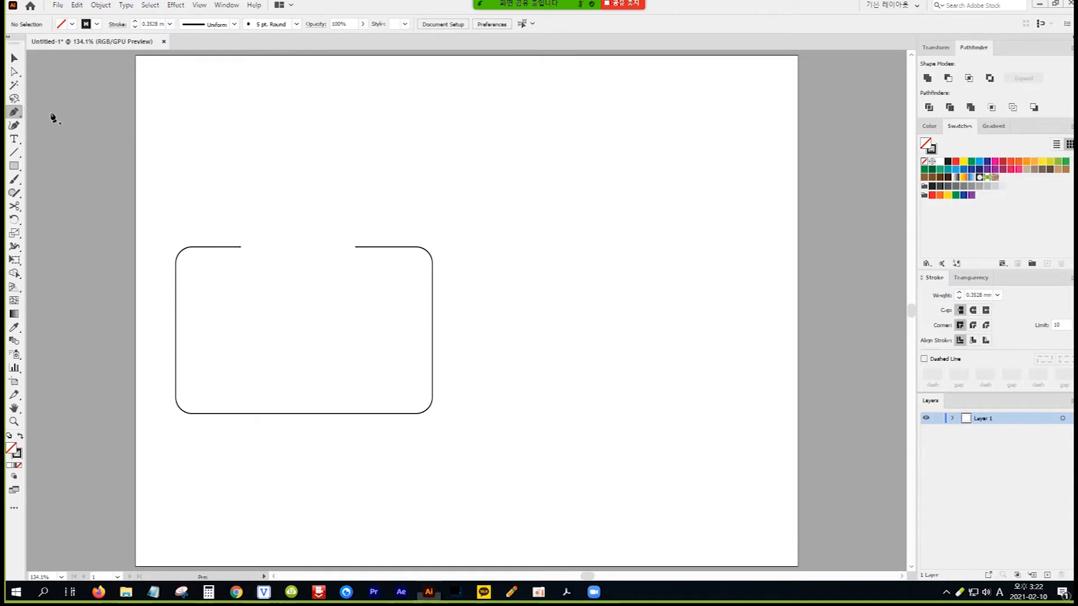
left_click(240, 247)
left_click(250, 219)
left_click(347, 219)
left_click(354, 247)
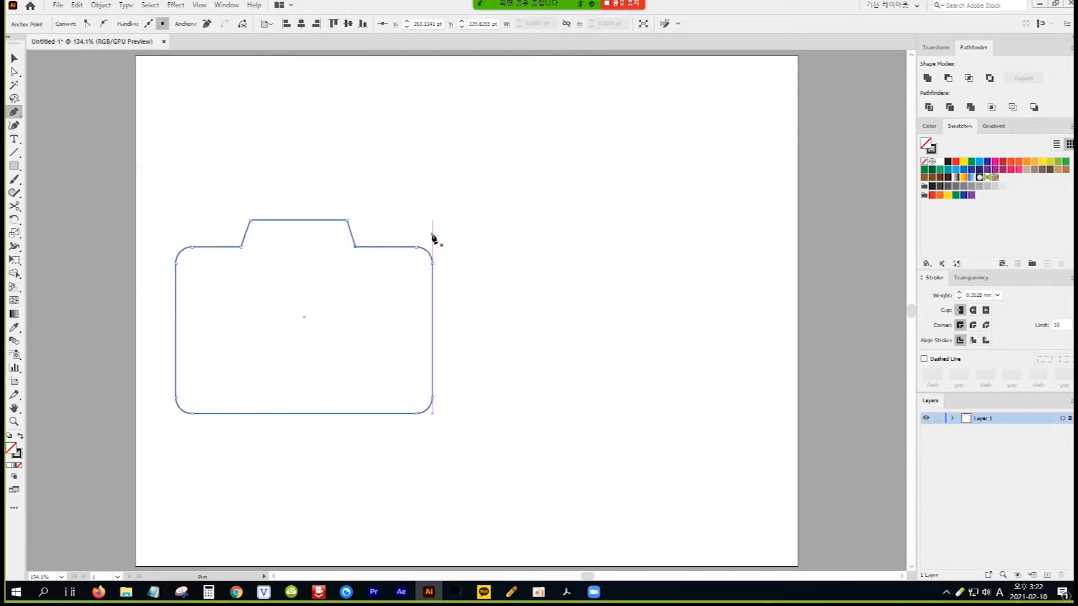
- Draw a lens circle about 119 pt in diameter inside the camera body and move it to the body's middle
left_click(14, 167)
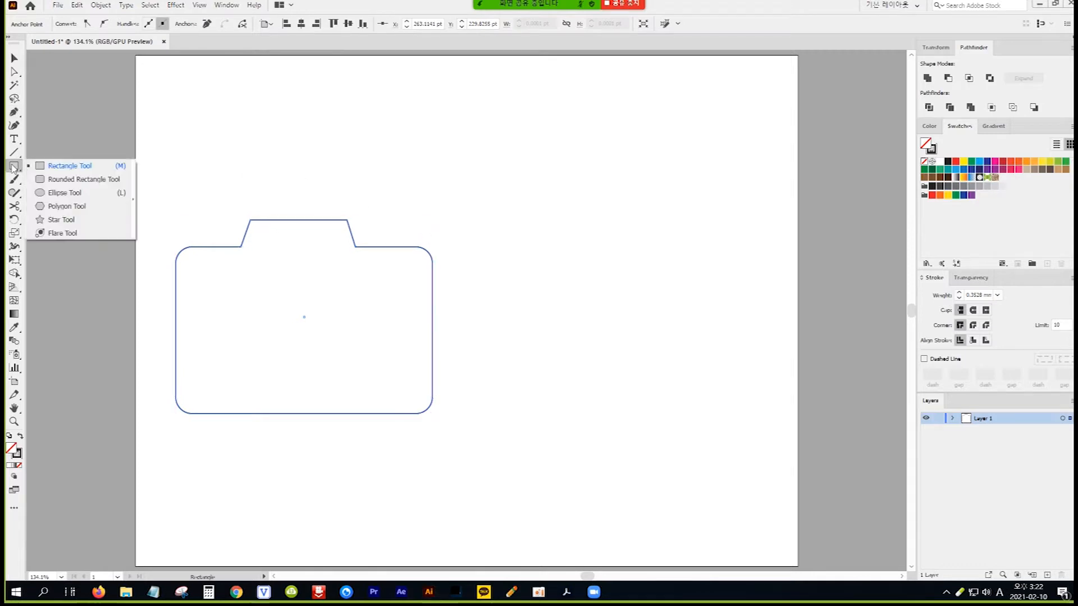
left_click(65, 193)
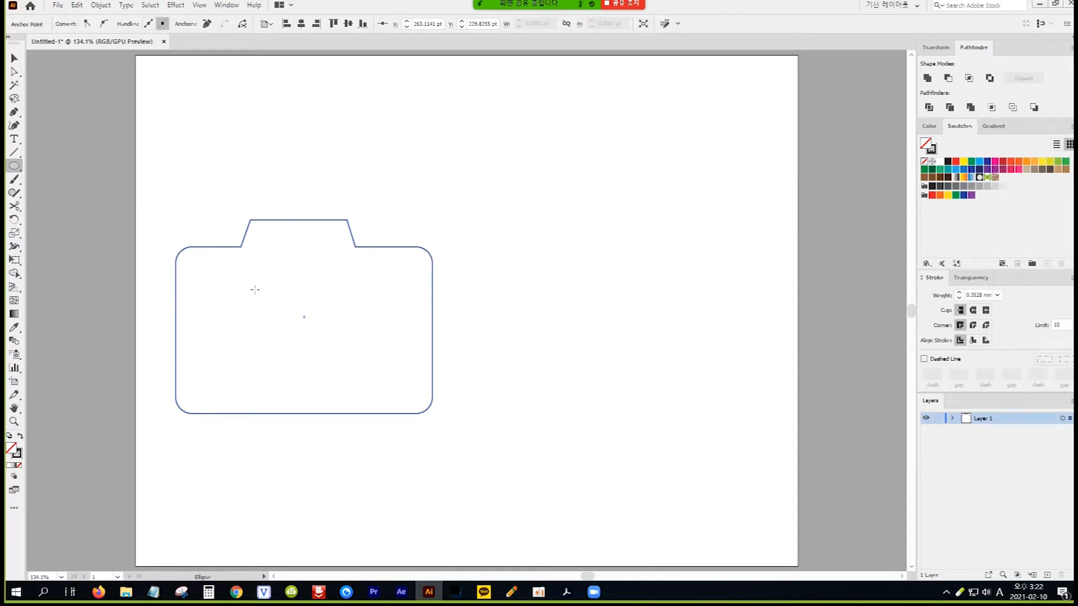
left_click_drag(254, 290, 355, 388)
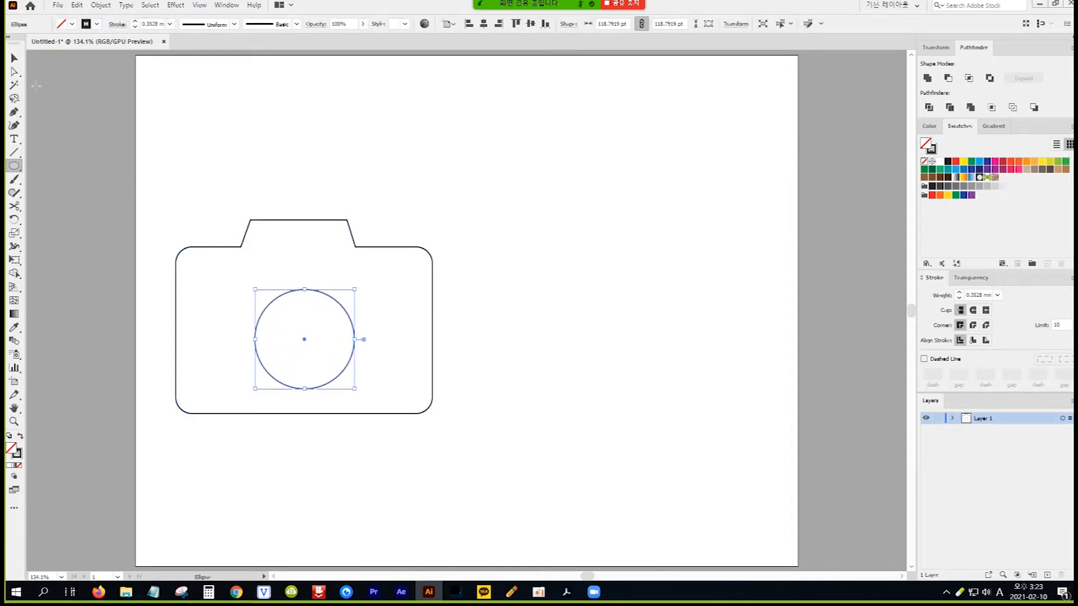
left_click(16, 62)
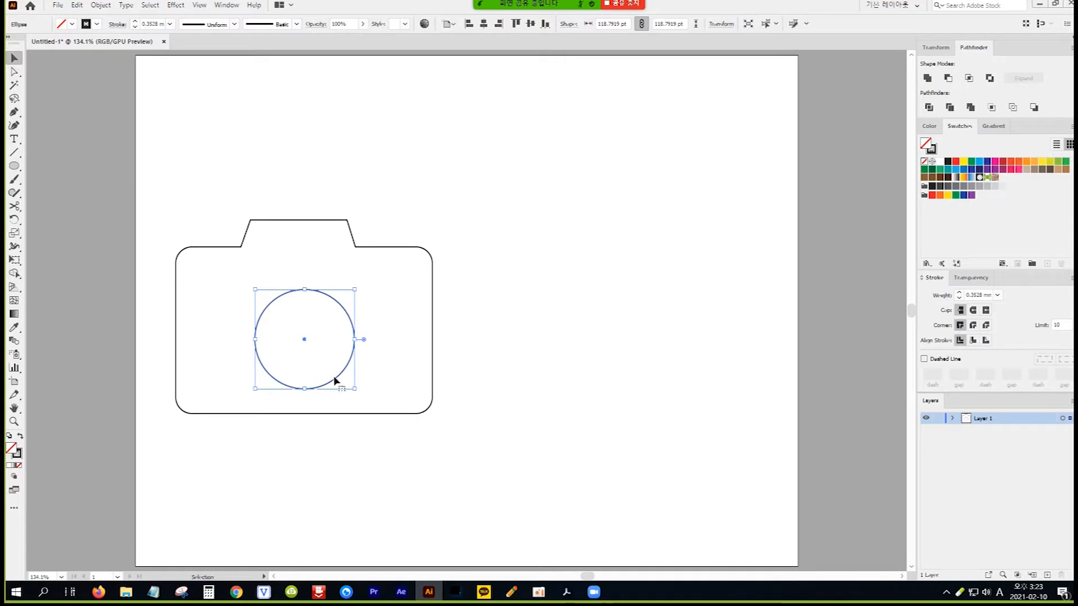
left_click_drag(334, 380, 333, 373)
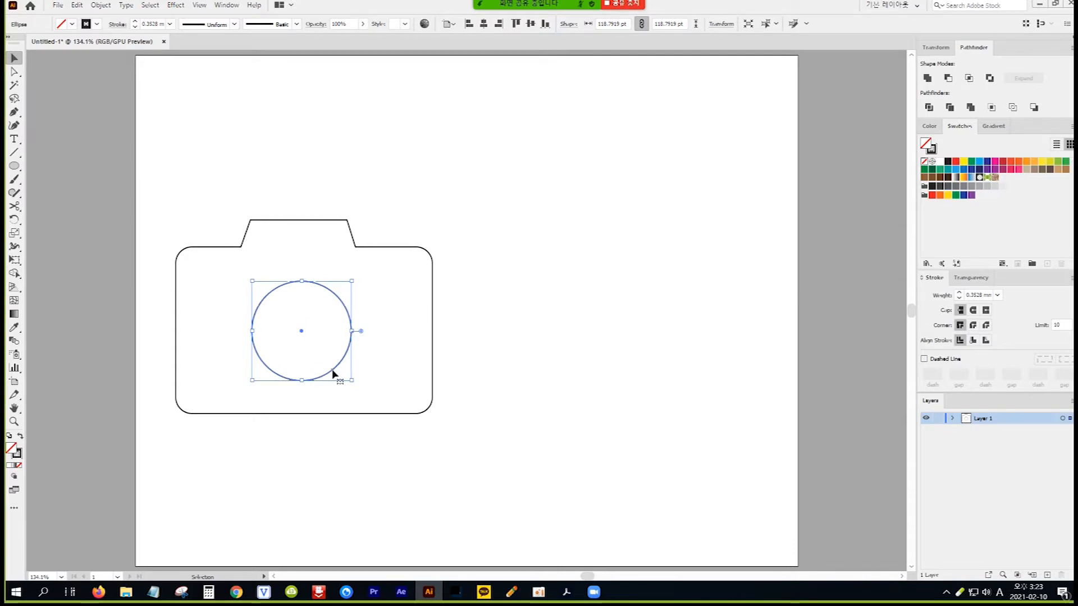
- Draw a circle about 267 pt wide beside the camera and a rectangle about 162 × 170 pt covering its upper-right quarter from the centre
left_click_drag(15, 168, 53, 193)
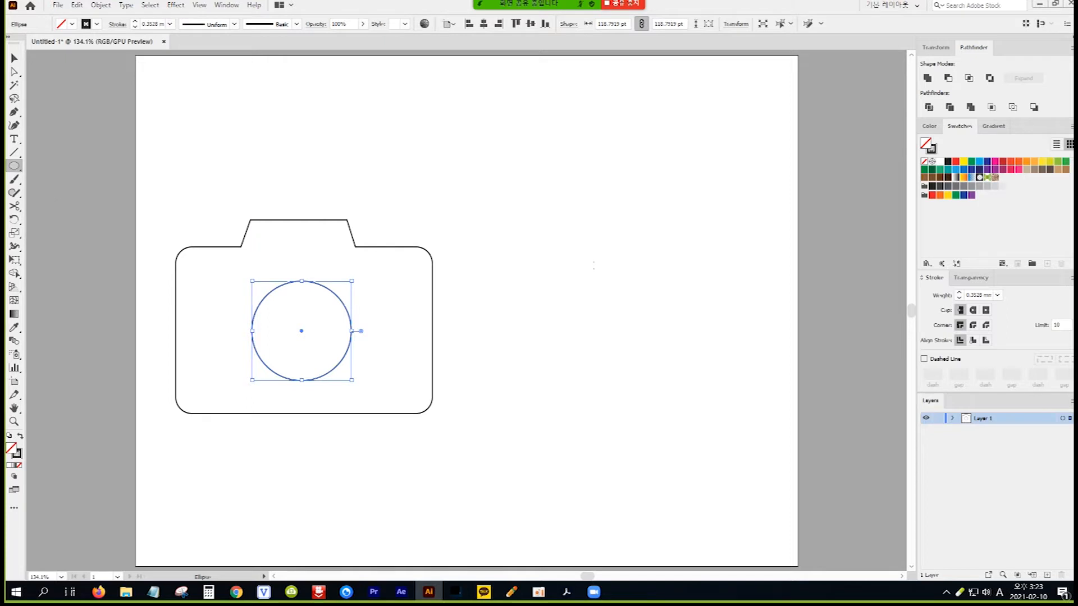
left_click_drag(491, 214, 713, 433)
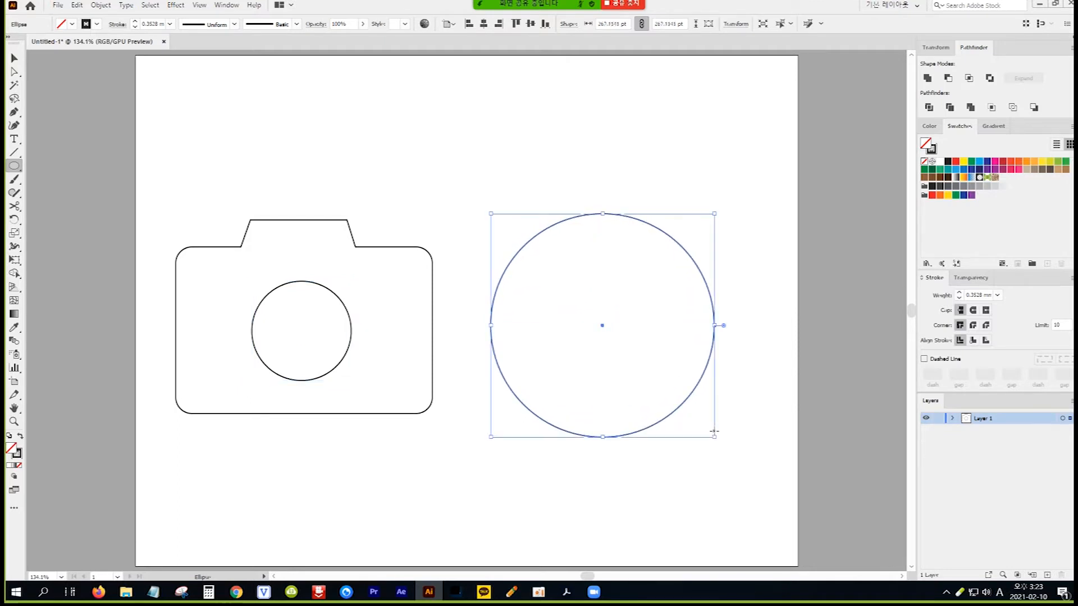
left_click(19, 167)
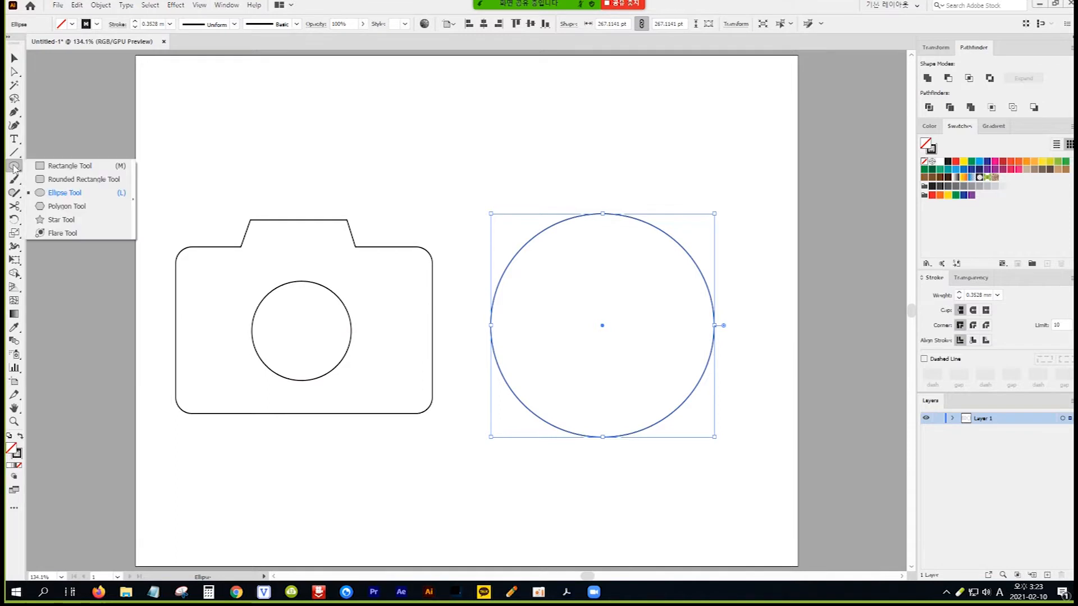
left_click(70, 166)
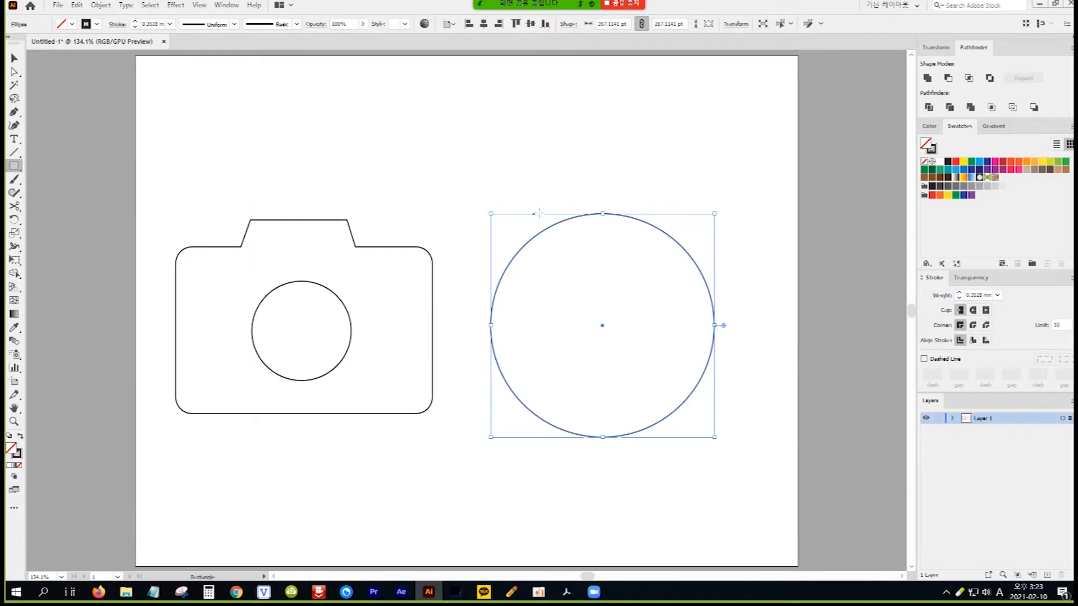
left_click_drag(738, 184, 602, 325)
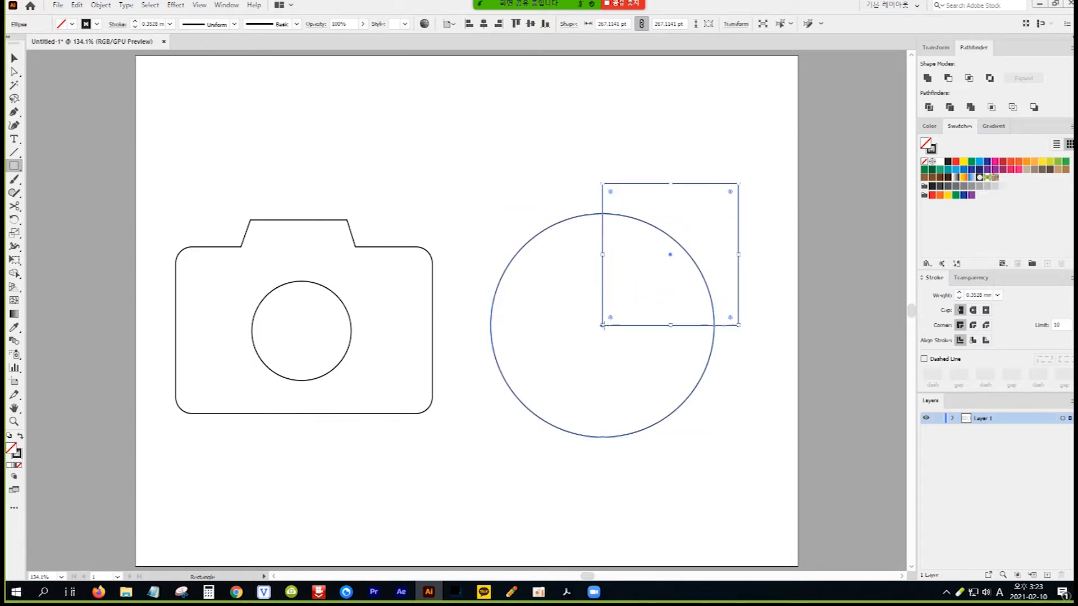
- Split the overlapping large circle and rectangle with Pathfinder Divide and ungroup the resulting pieces
left_click(15, 58)
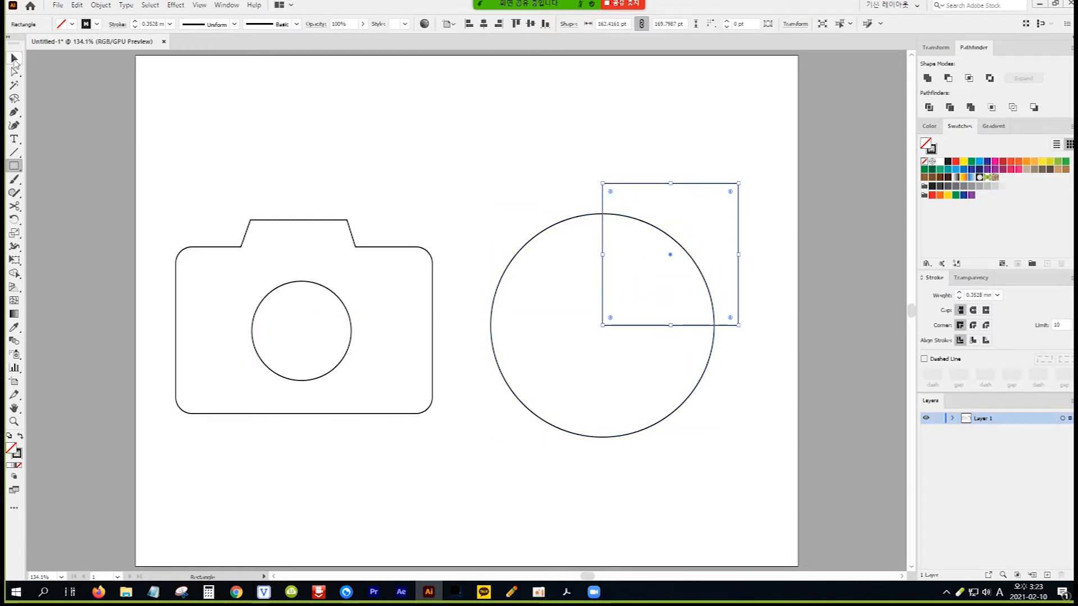
left_click_drag(472, 148, 772, 466)
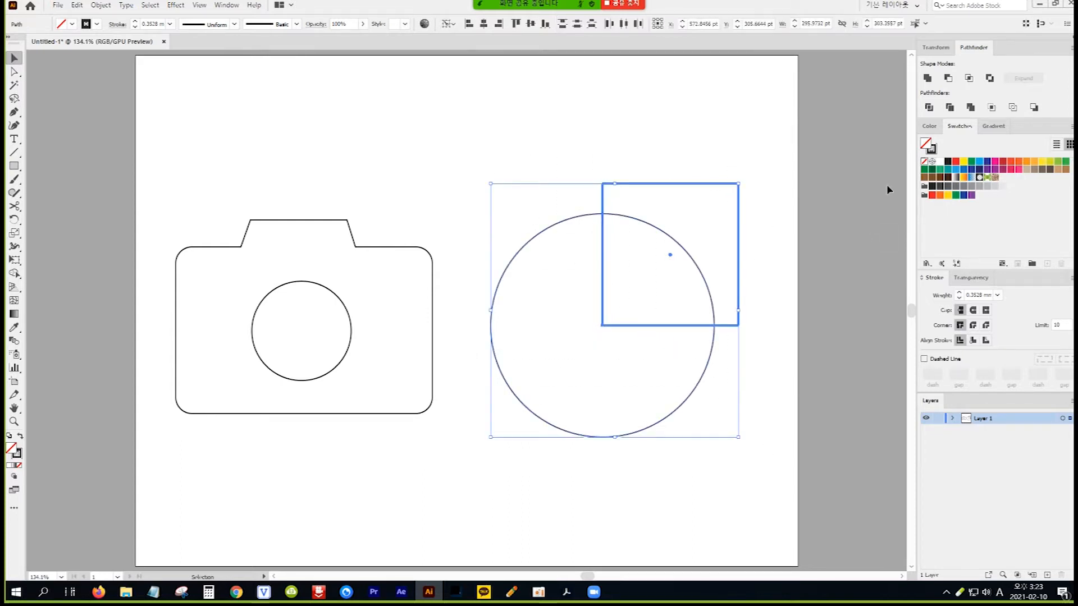
left_click(929, 108)
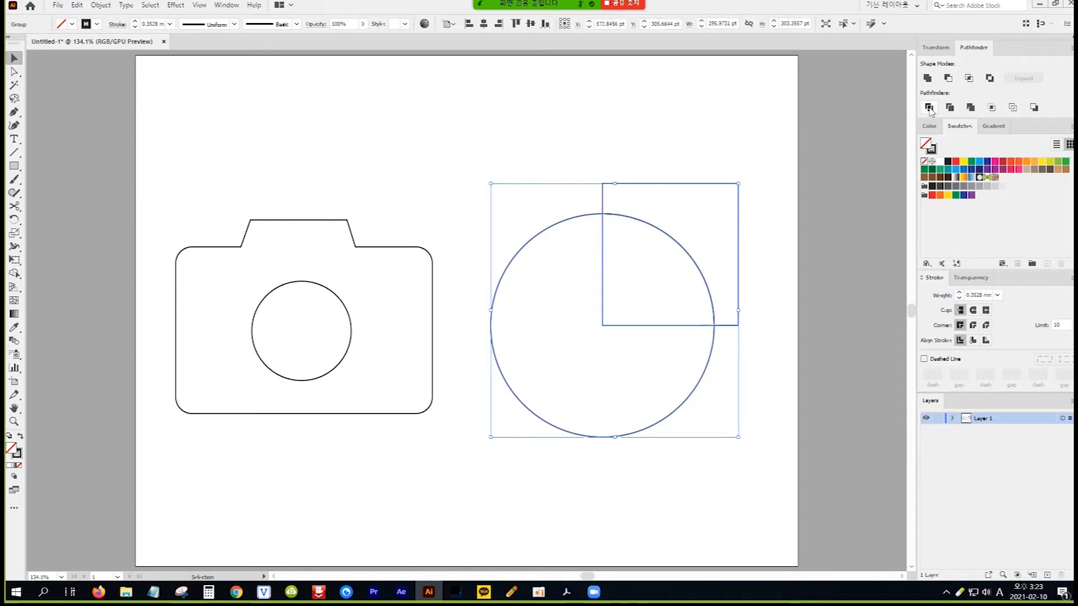
left_click(99, 6)
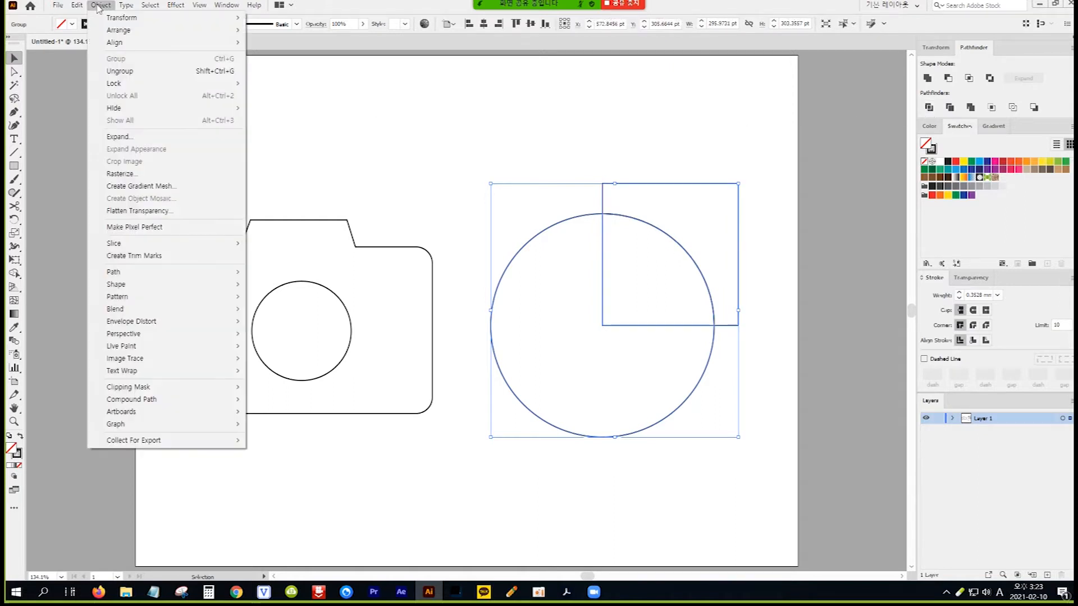
left_click(120, 72)
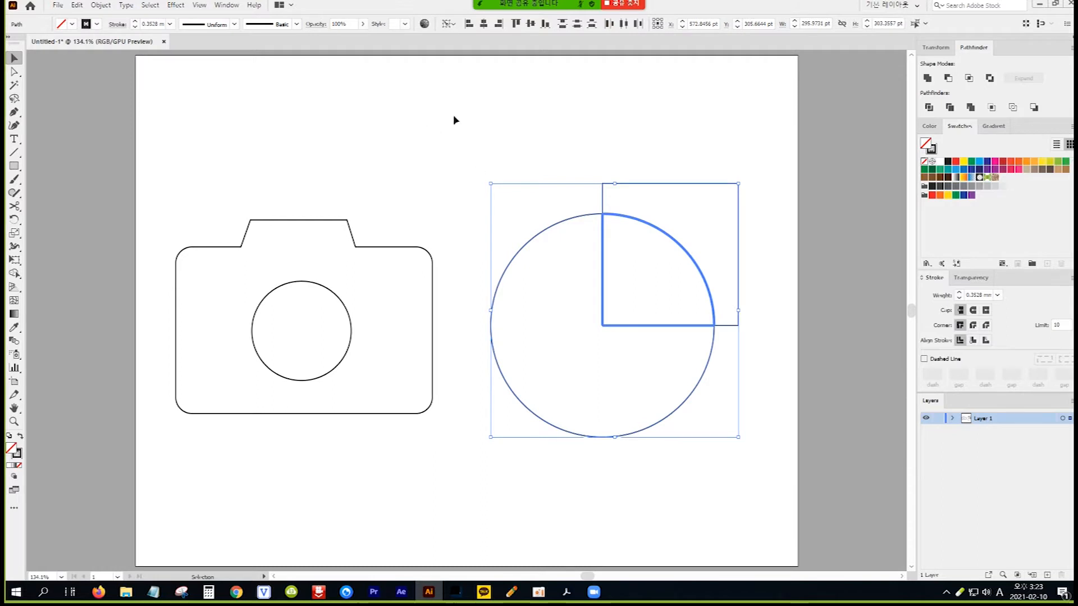
left_click(474, 143)
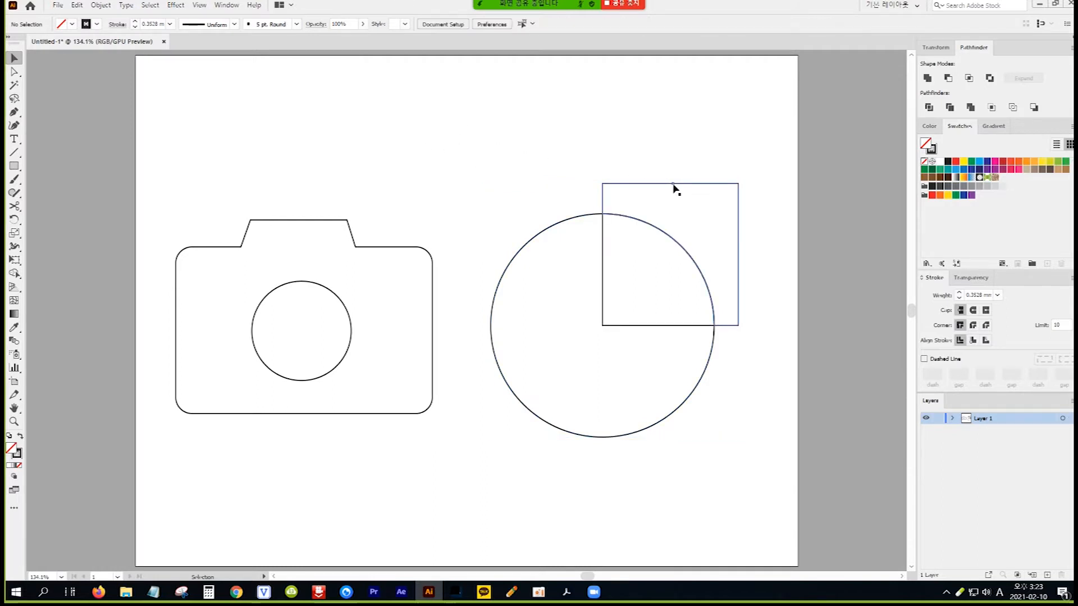
- Delete the leftover rectangle piece outside the circle and offset the quarter slice slightly up and right from the pie
left_click_drag(673, 186, 684, 129)
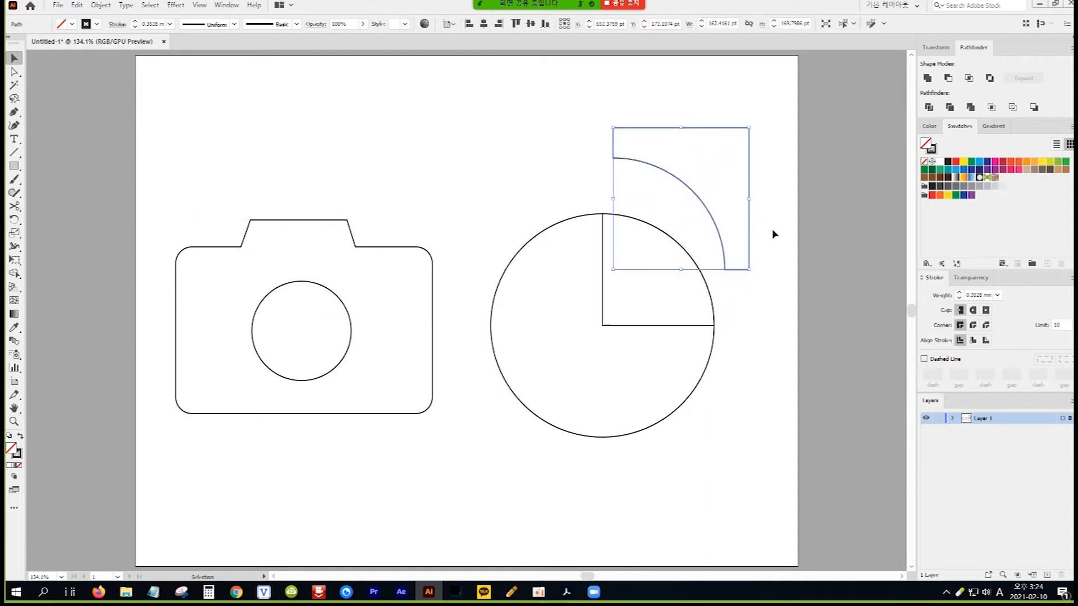
key("Delete")
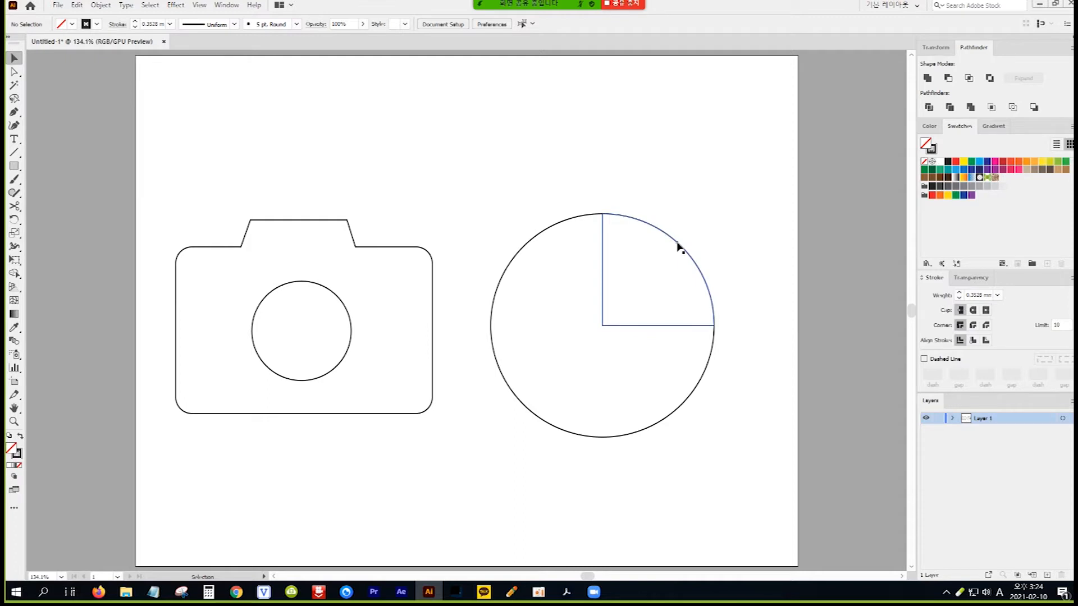
left_click_drag(679, 247, 693, 230)
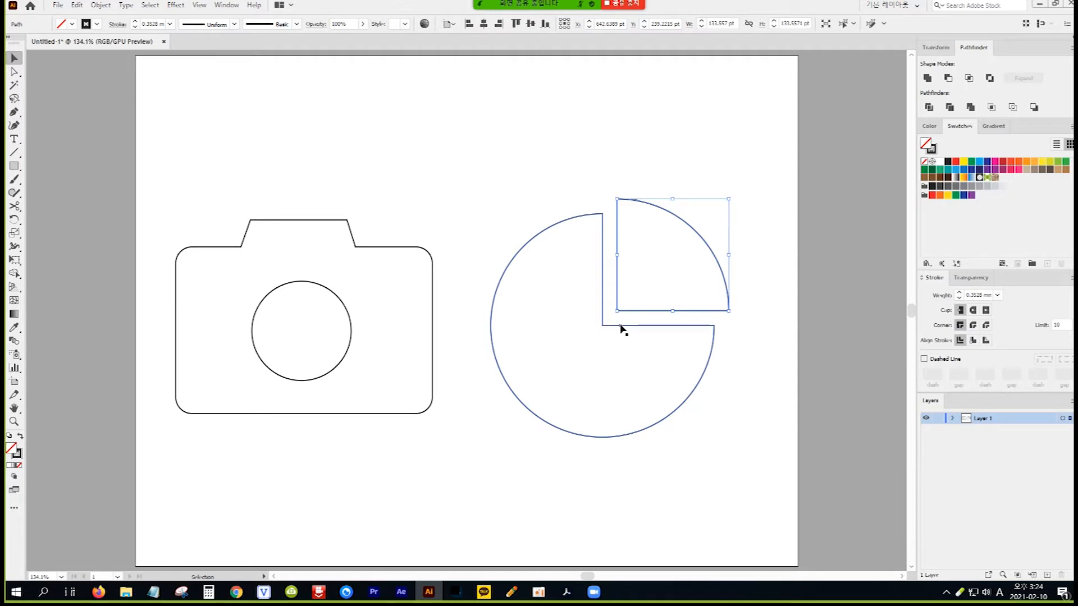
- Draw a viewfinder rectangle about 66 × 26 pt in the camera body's upper-right area
left_click(15, 167)
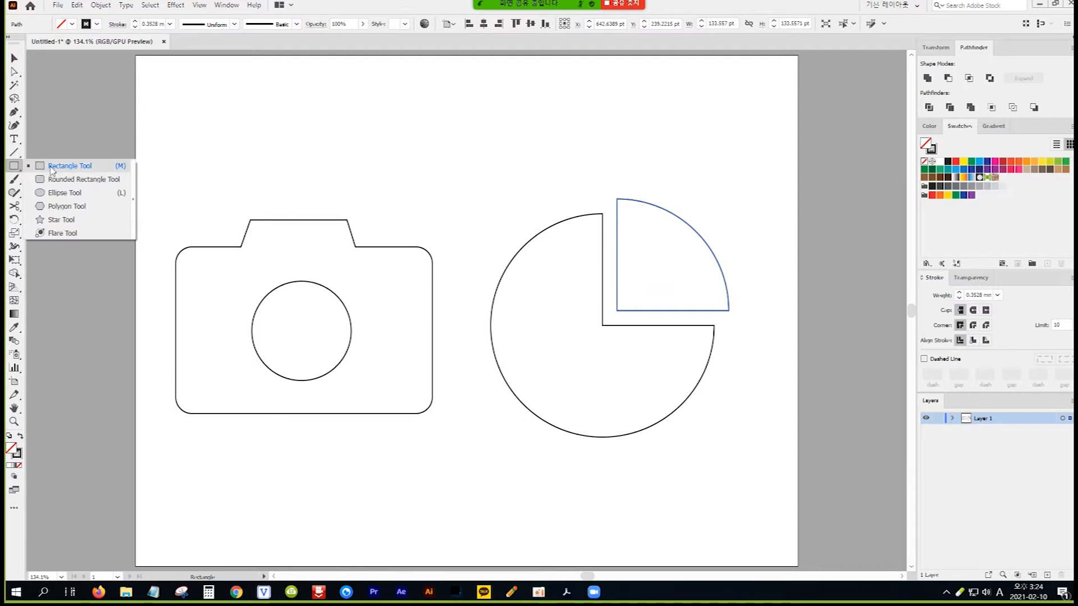
left_click_drag(357, 268, 413, 290)
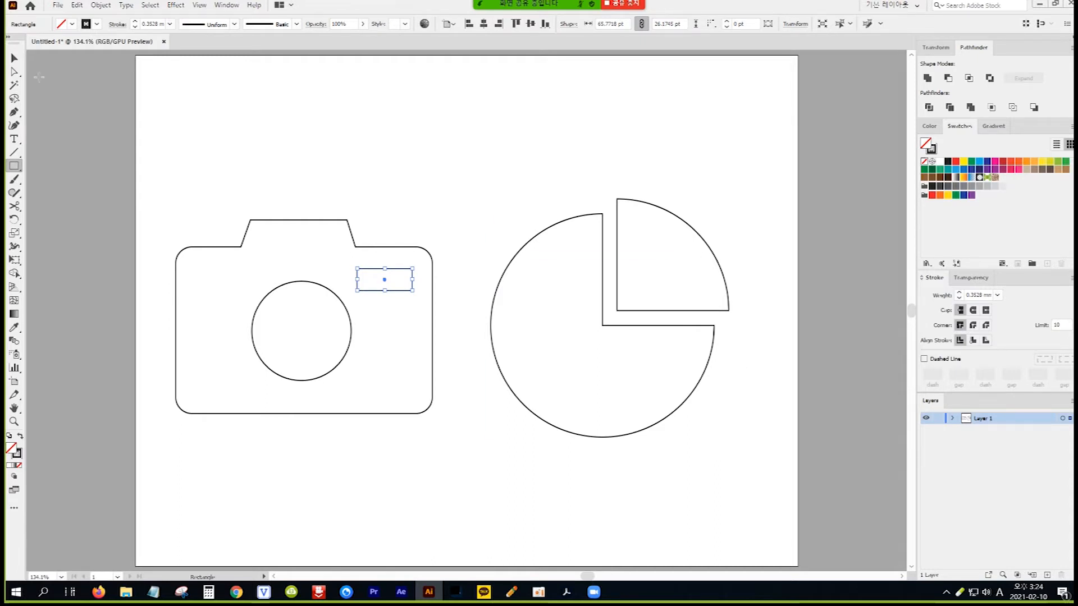
left_click(15, 61)
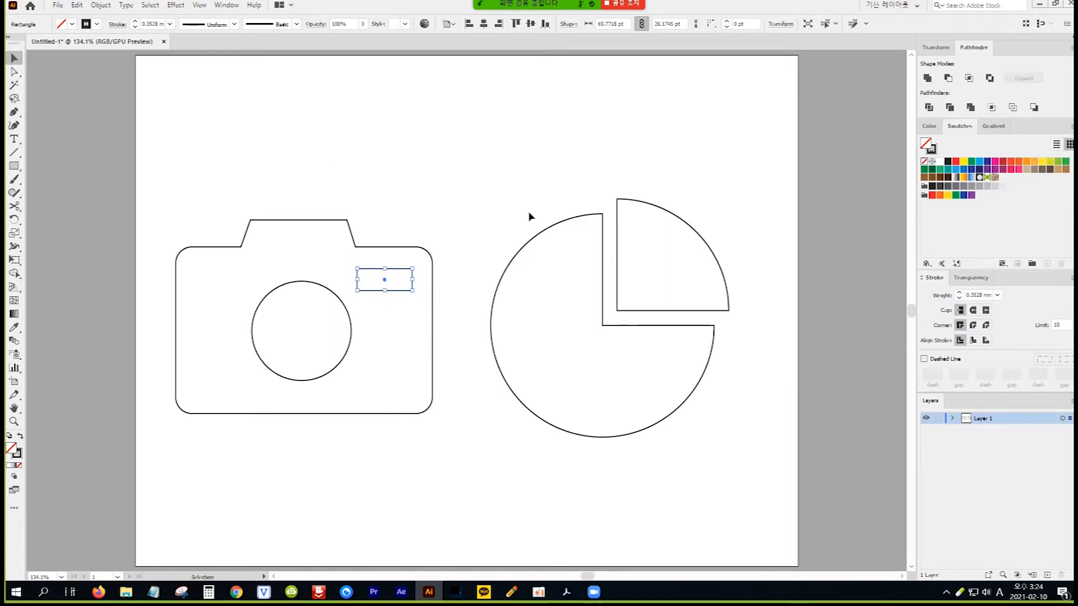
- Copy the quarter slice to the empty area above the pie chart and undo the copy
left_click(642, 205)
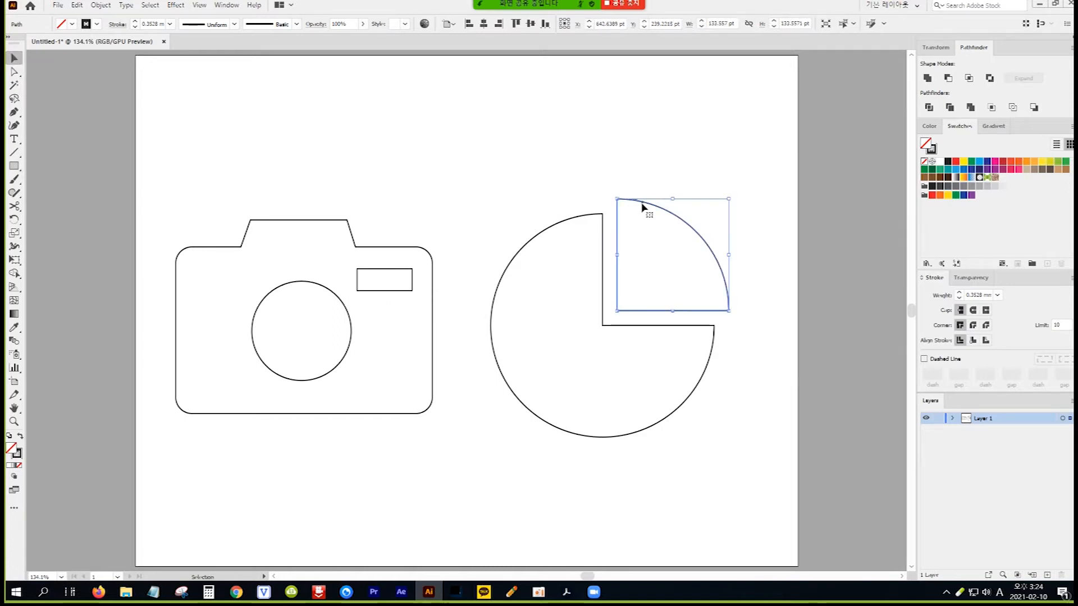
key("a")
key("v")
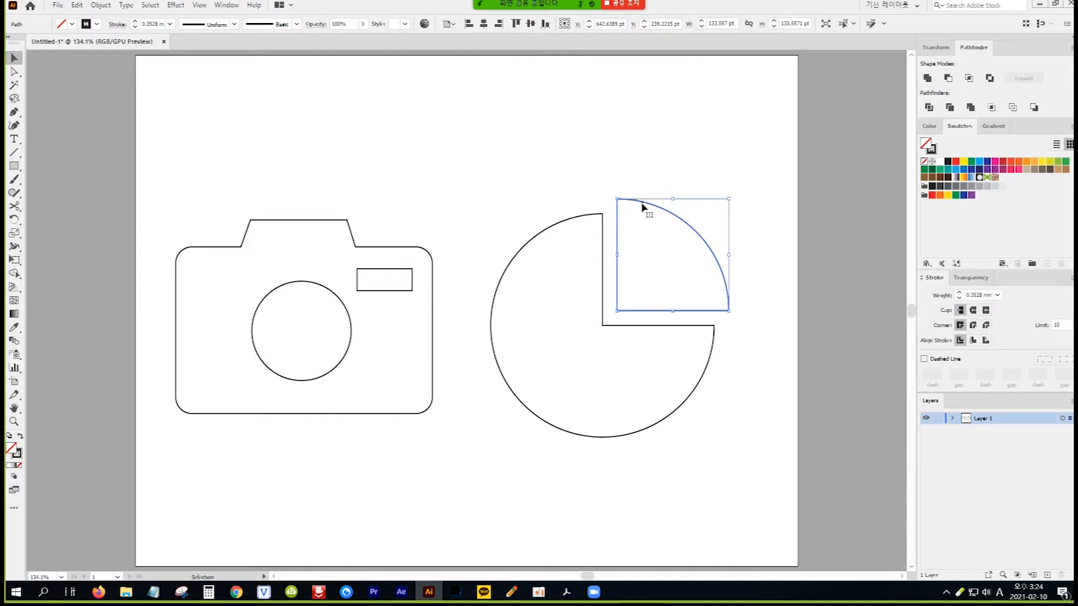
key("a")
key("v")
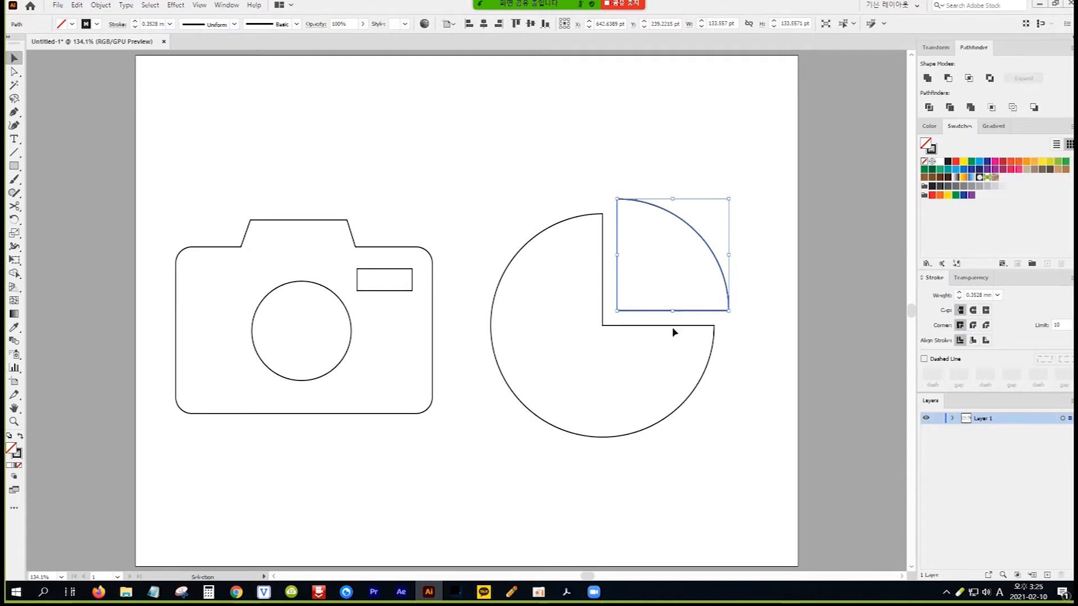
left_click_drag(705, 244, 754, 115)
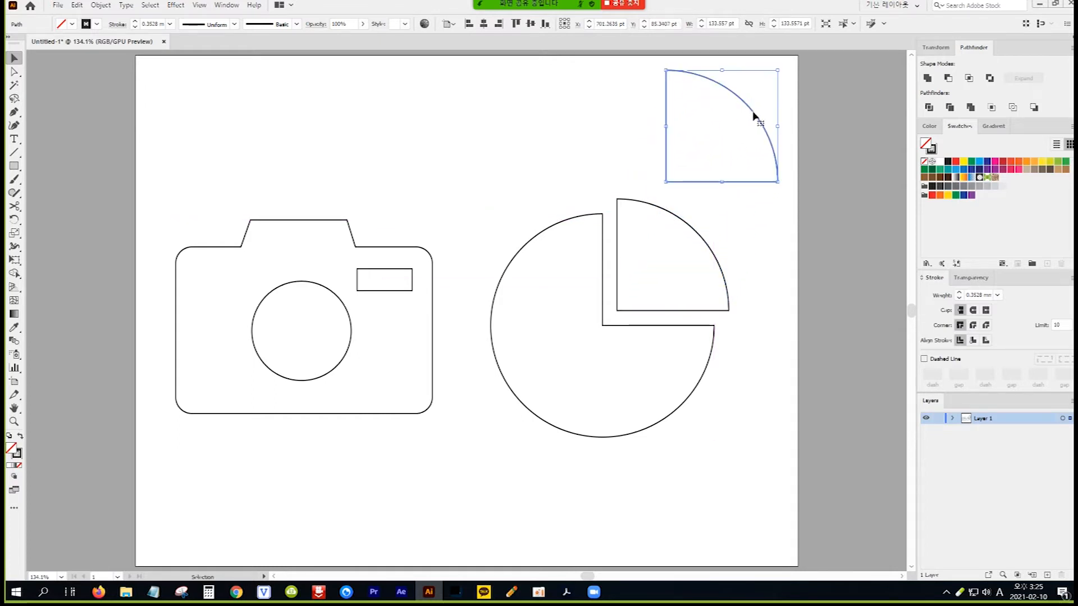
key("ctrl+z")
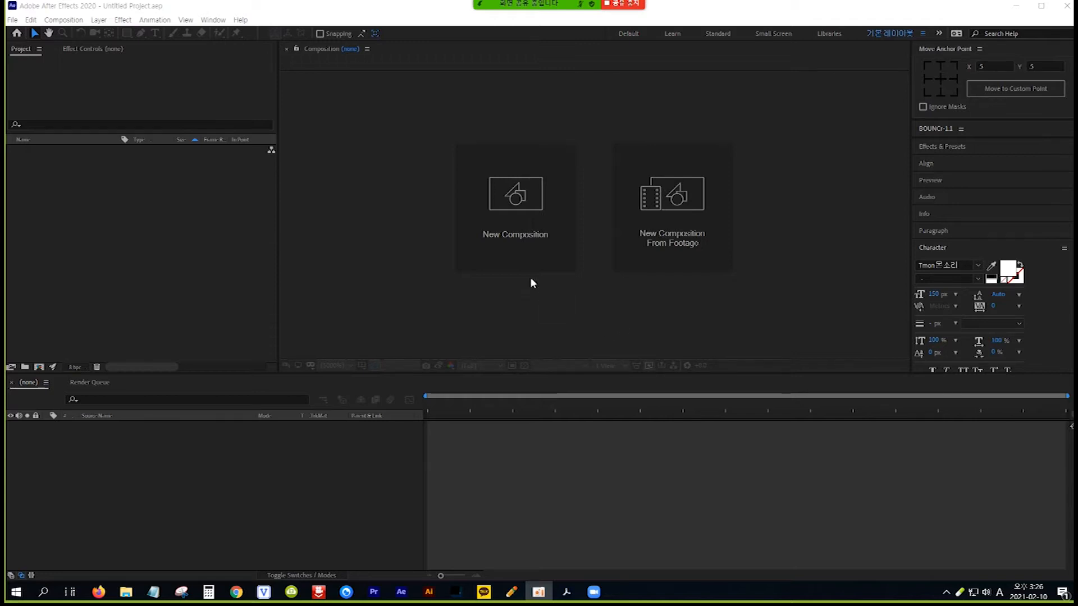
- Create a new composition named 모핑 with the HDTV 1080 29.97 preset
left_click(518, 202)
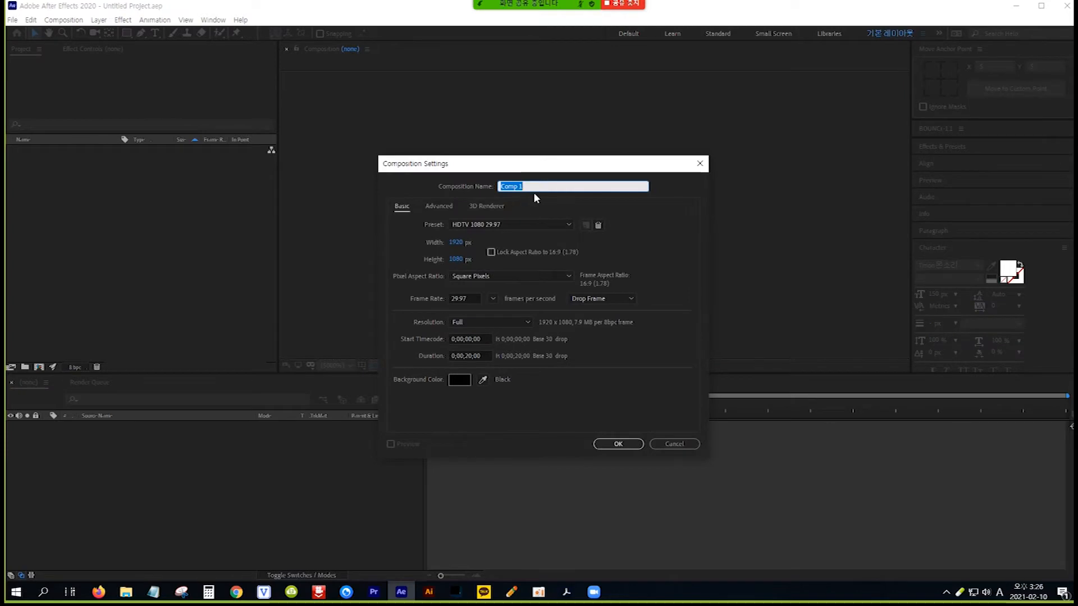
type("모")
type("피")
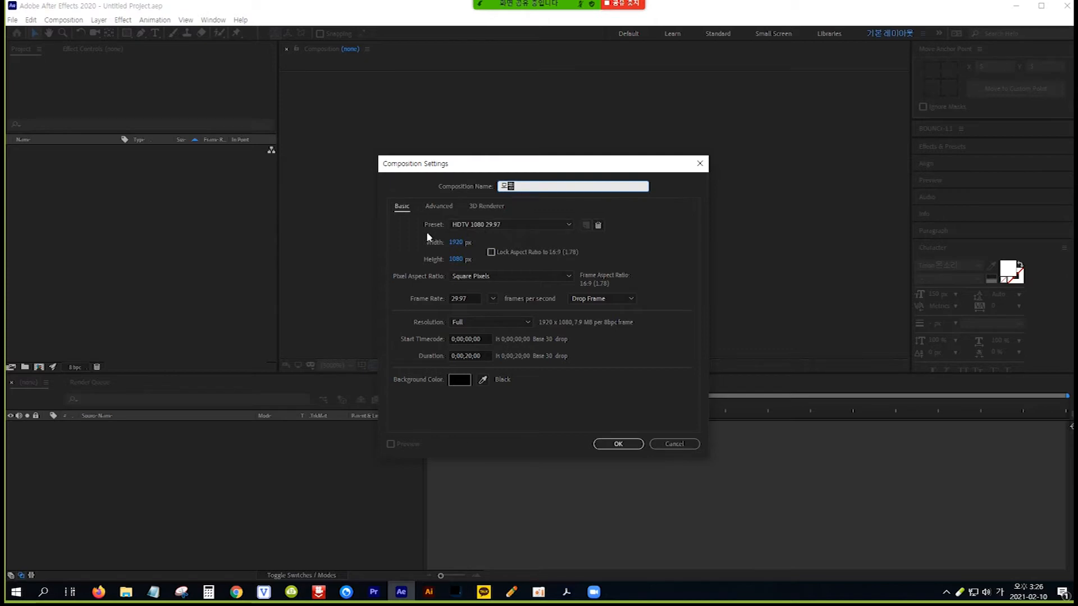
type("ㅇ")
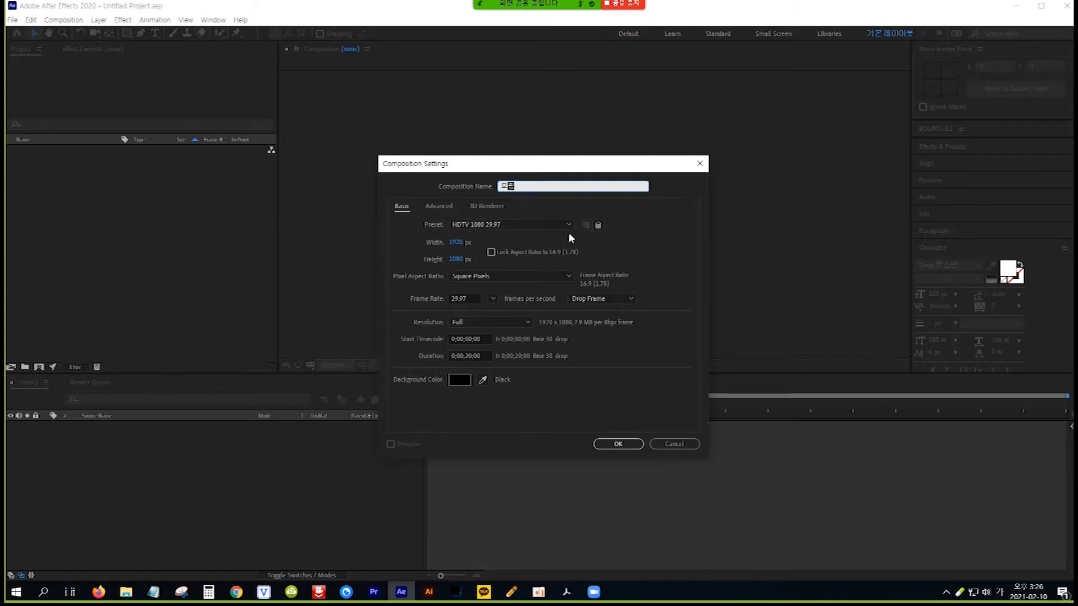
left_click(621, 444)
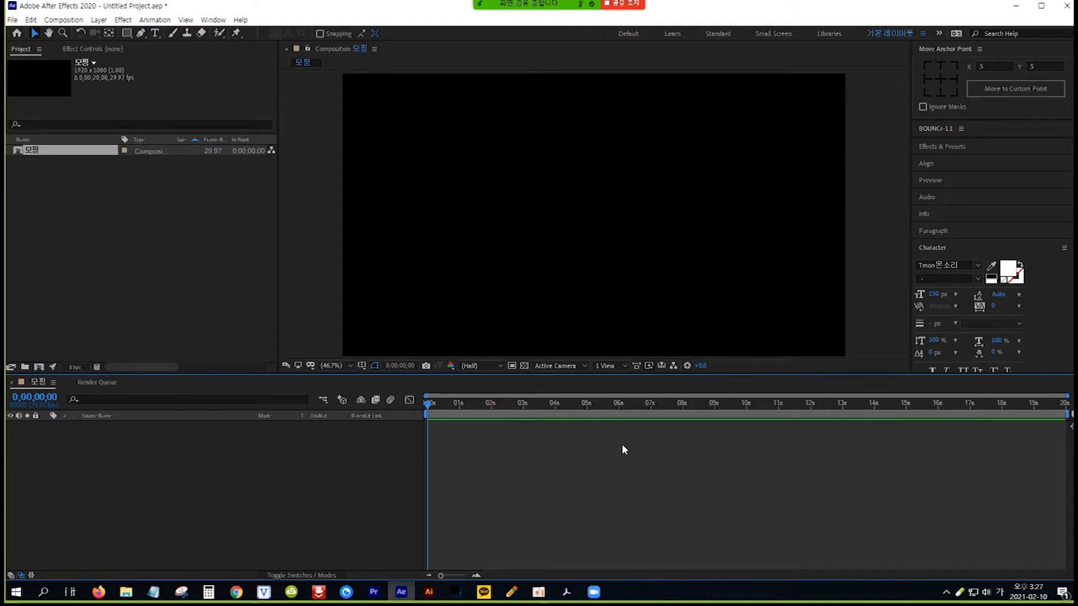
- Add a new empty shape layer to the 모핑 composition
left_click(98, 19)
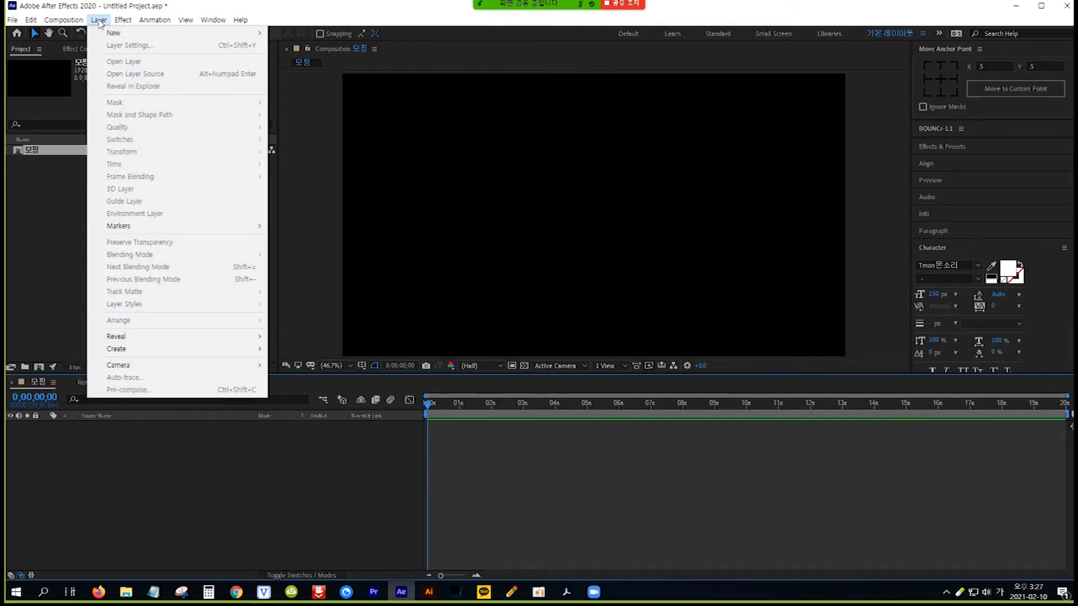
mouse_move(138, 35)
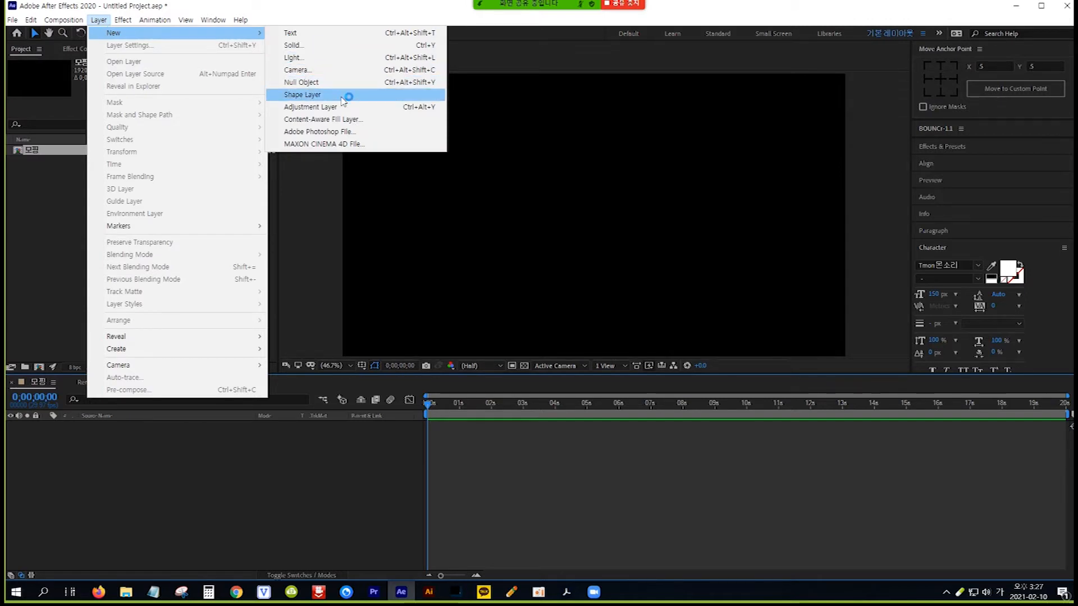
key("q")
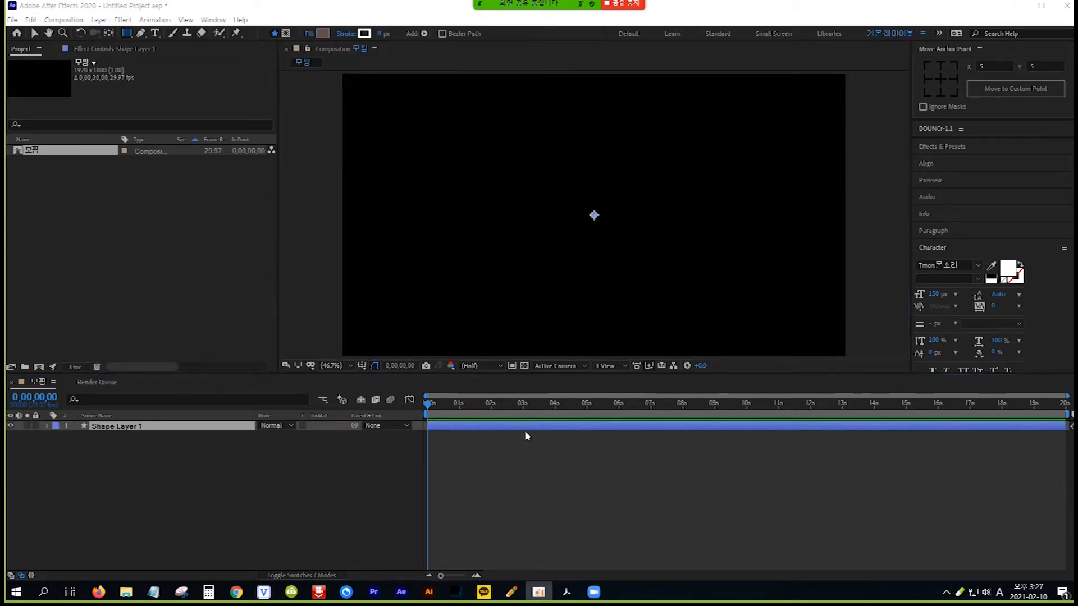
- Copy all the camera icon paths from Illustrator and paste them as masks onto the shape layer in After Effects
left_click(429, 593)
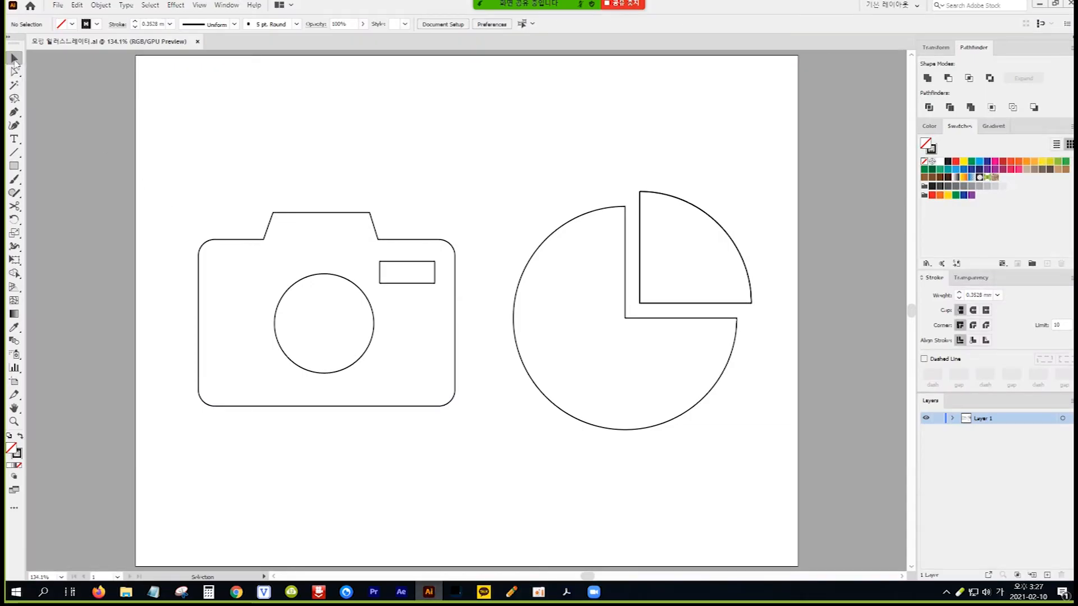
left_click_drag(188, 194, 473, 426)
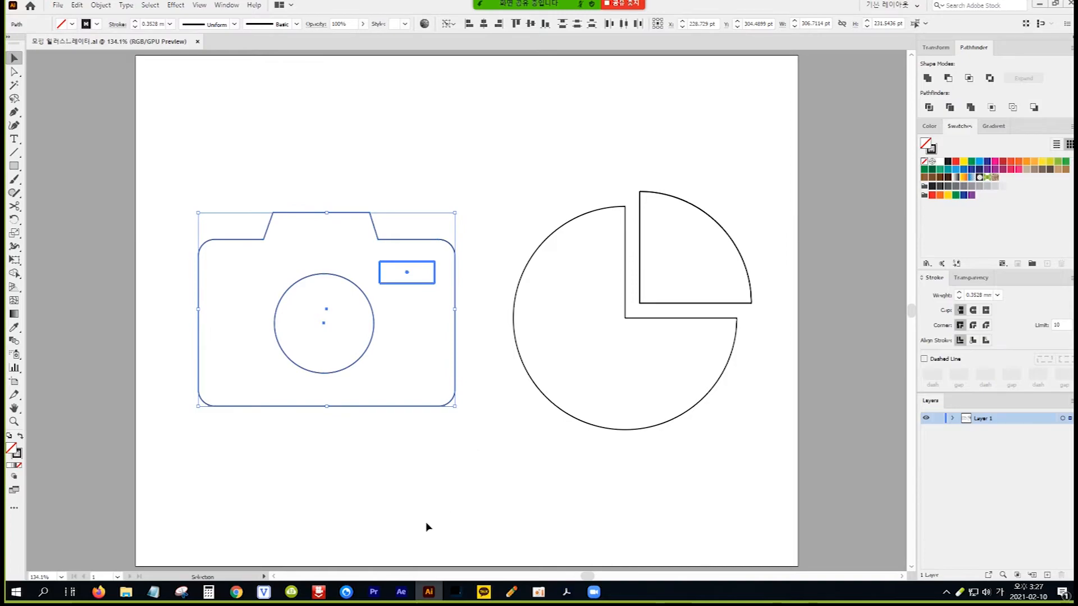
left_click(402, 593)
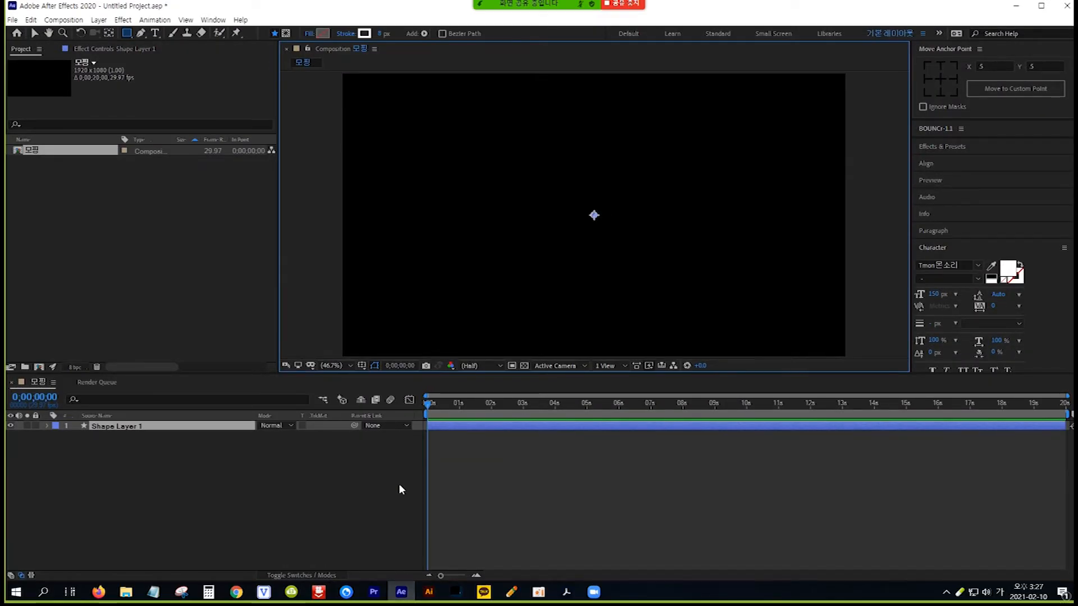
key("ctrl+v")
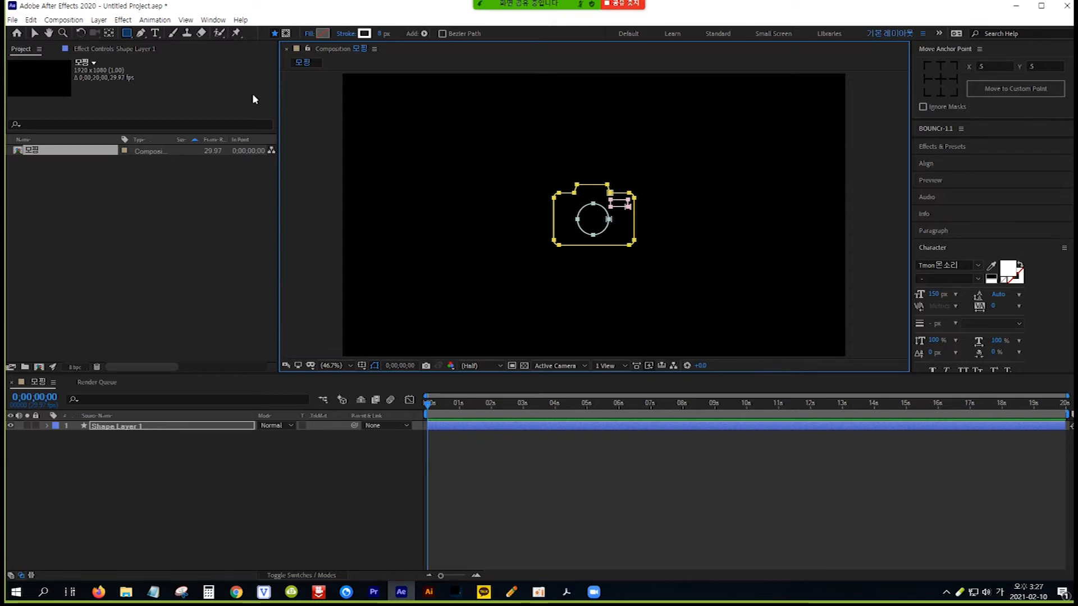
- Apply the Stroke effect to the shape layer and enable it for all masks
left_click(123, 21)
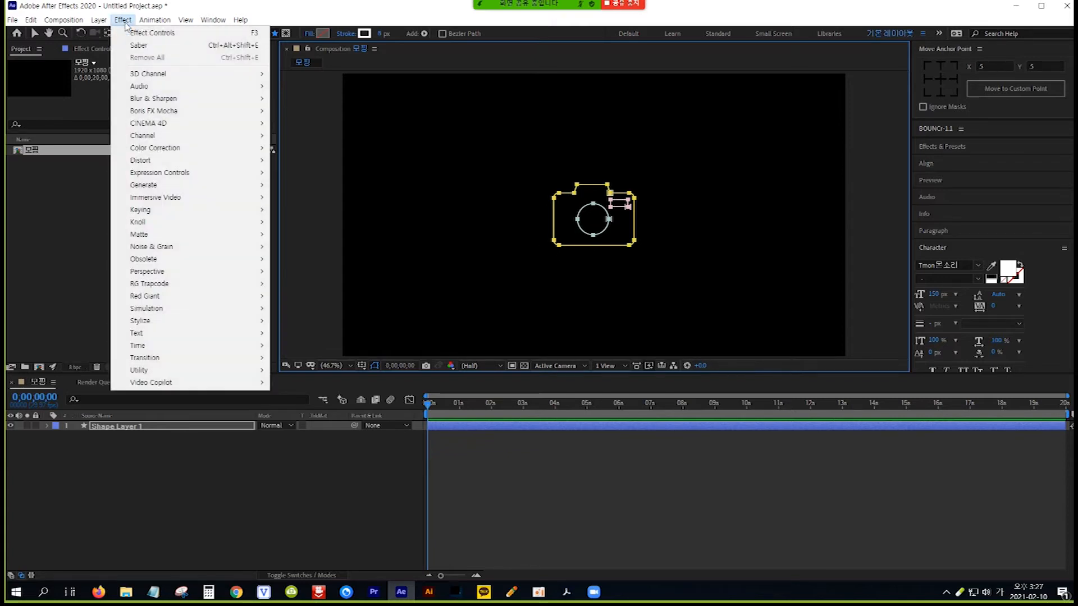
mouse_move(264, 186)
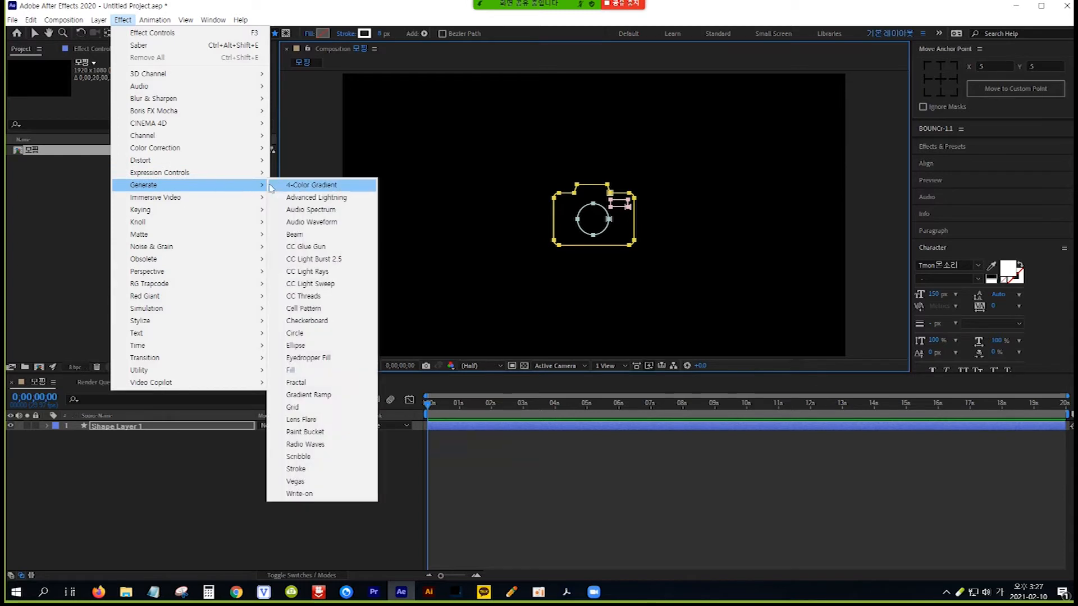
left_click(328, 475)
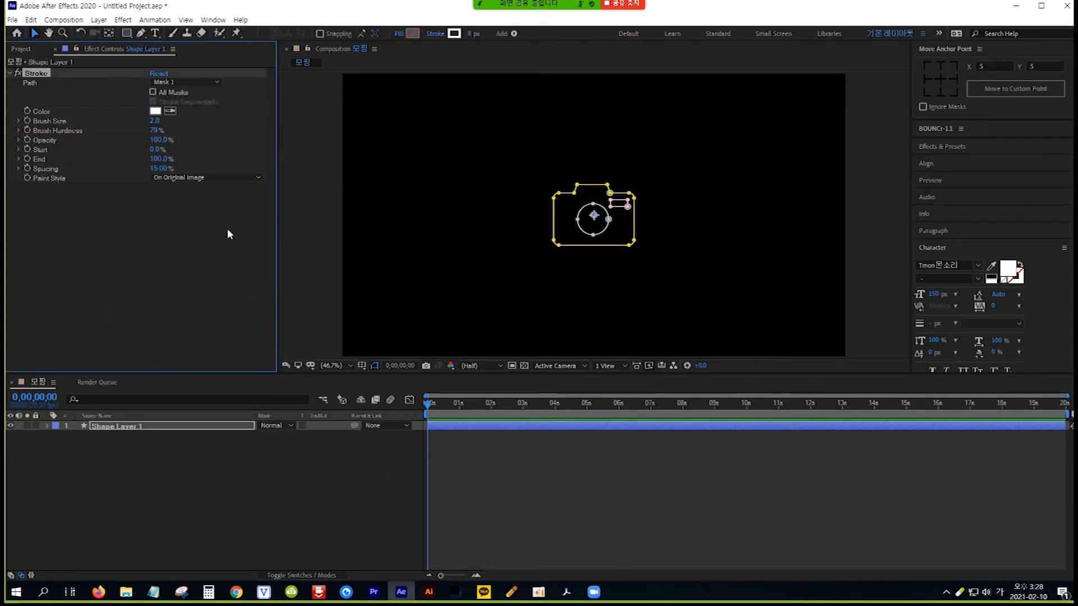
left_click(153, 92)
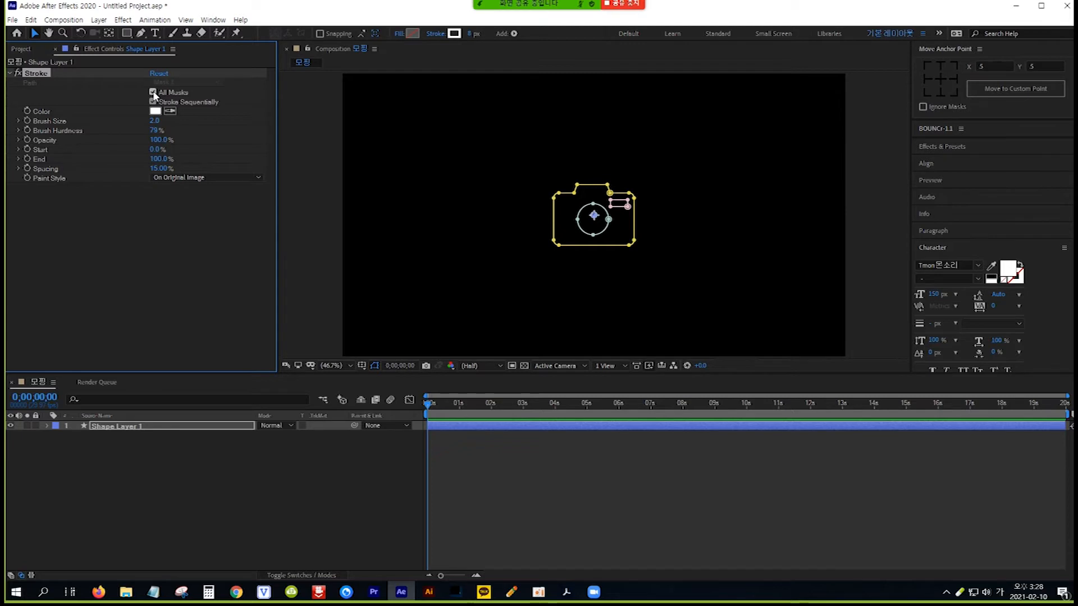
- Set the Stroke effect's brush size to 4
mouse_move(154, 122)
left_mouse_down()
mouse_move(186, 123)
mouse_move(161, 123)
left_mouse_up()
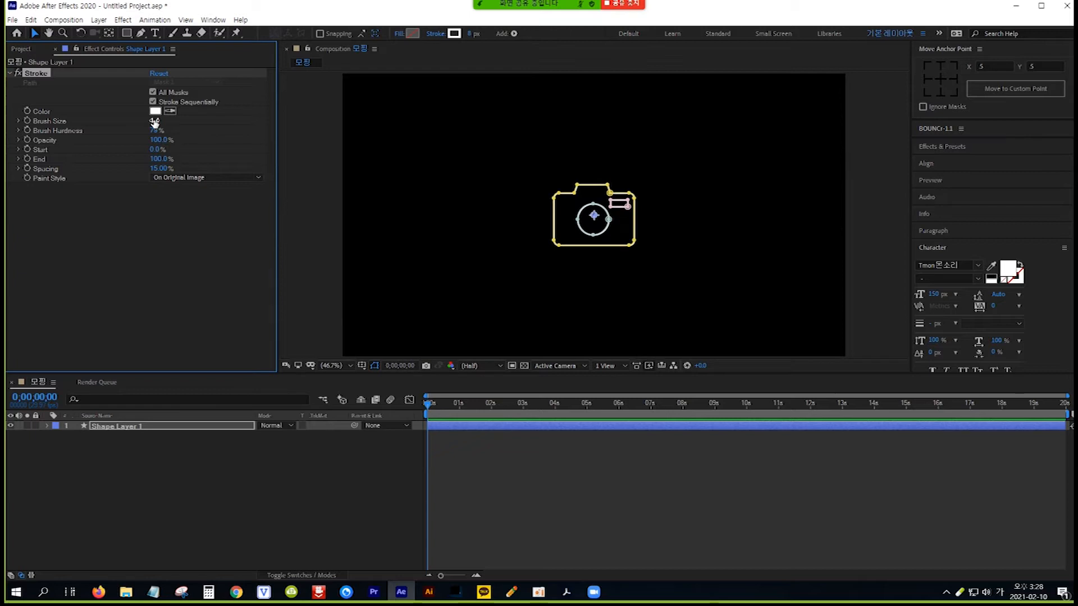
left_click(154, 121)
type("4")
key("Return")
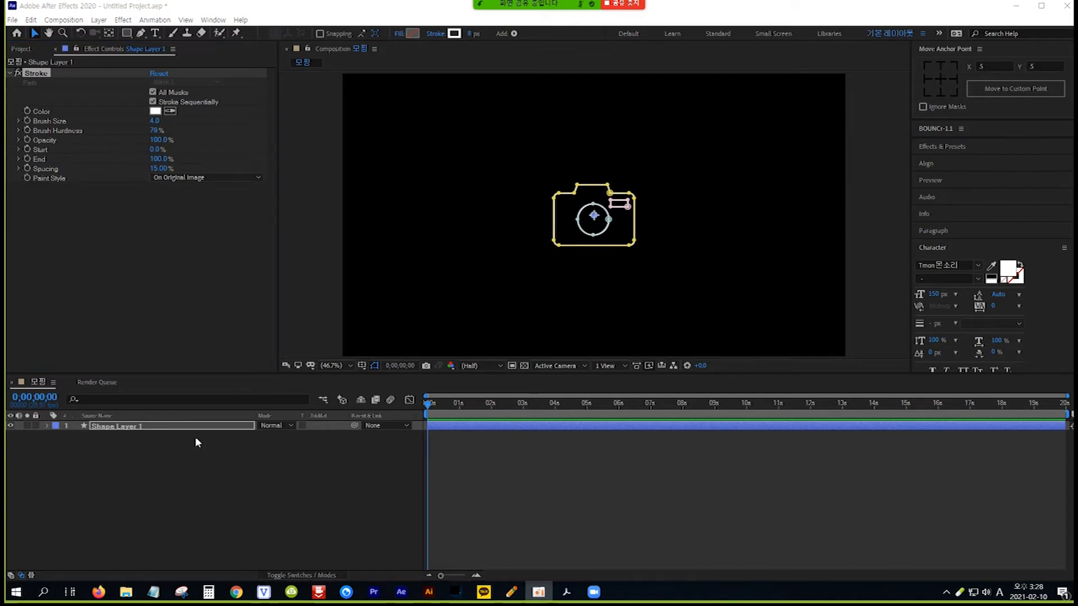
- Expand the shape layer's masks to reveal the properties of Mask 1, Mask 2 and Mask 3
left_click(179, 425)
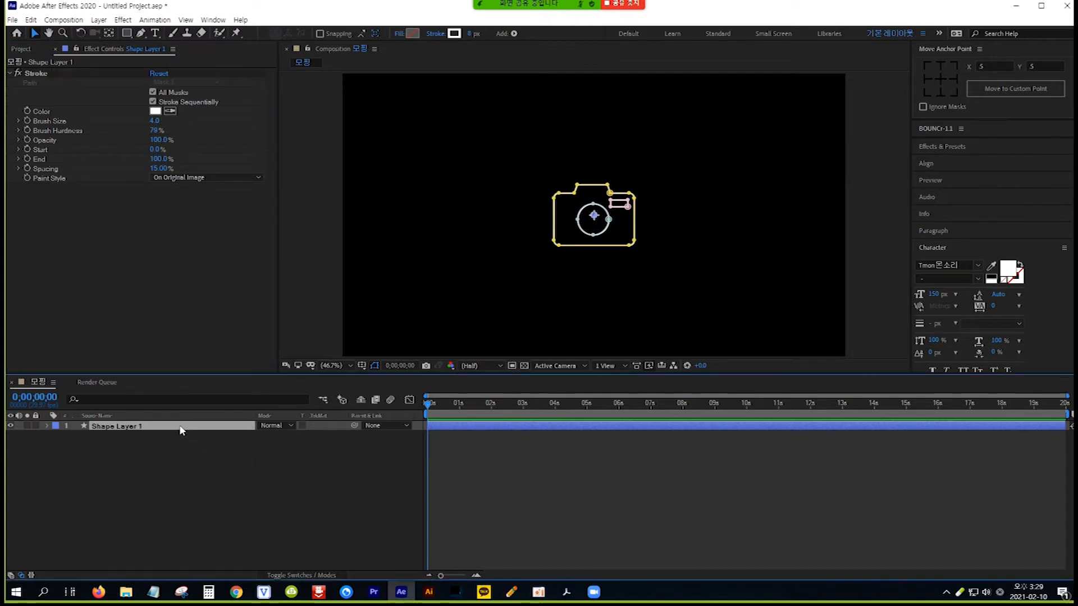
left_click(46, 426)
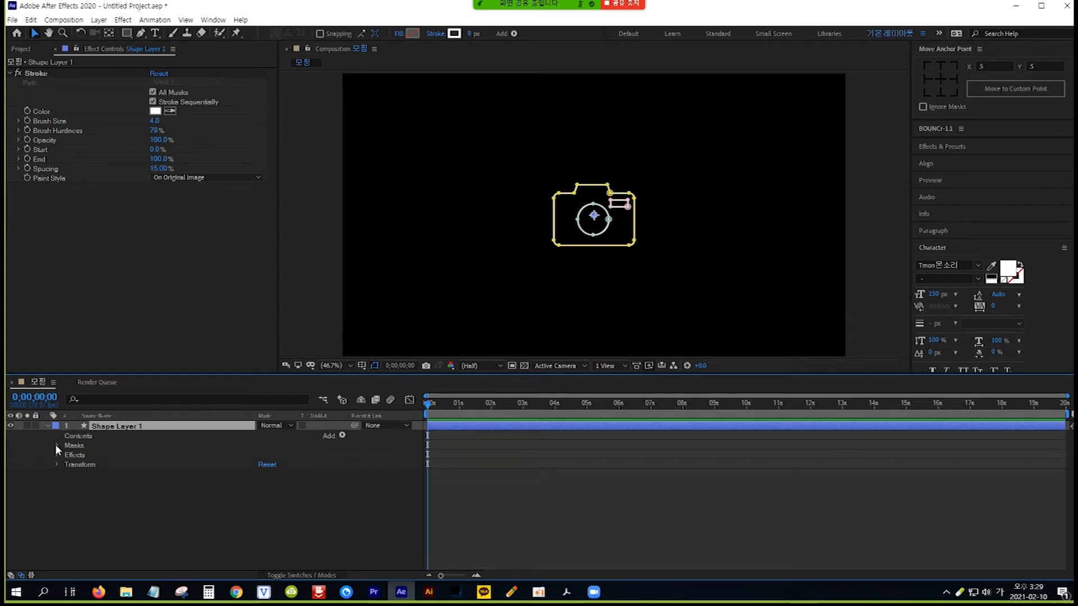
left_click(56, 445)
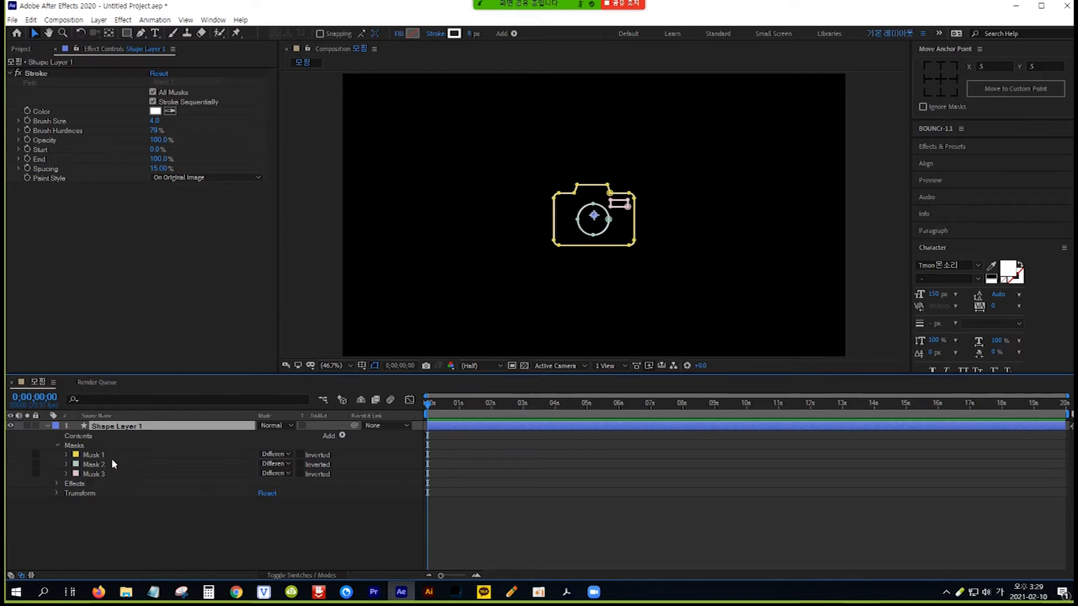
left_click(66, 455)
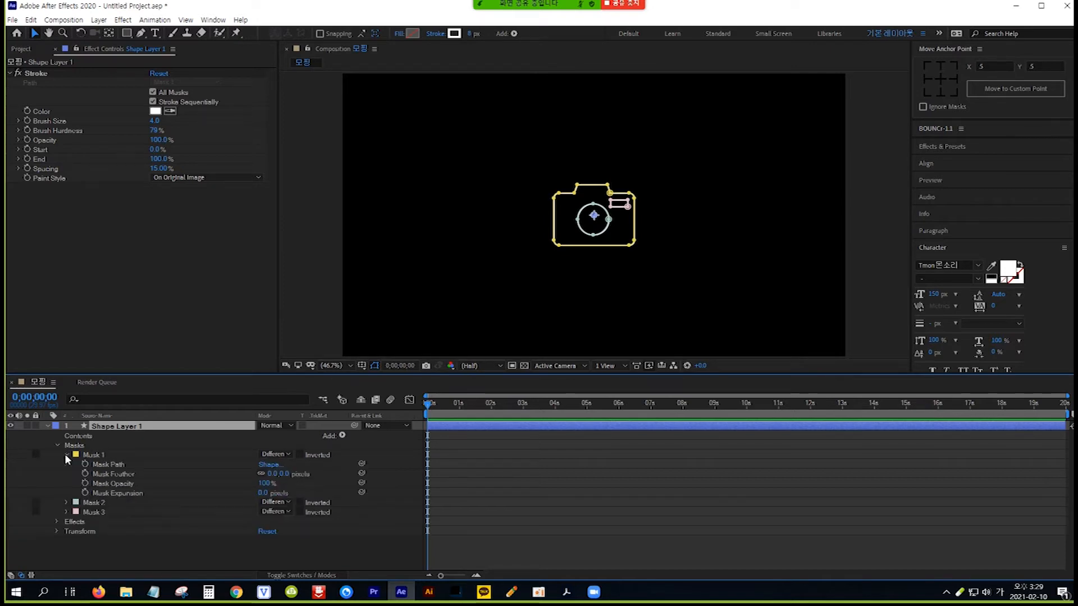
left_click(66, 503)
scroll(151, 475, "down", 1)
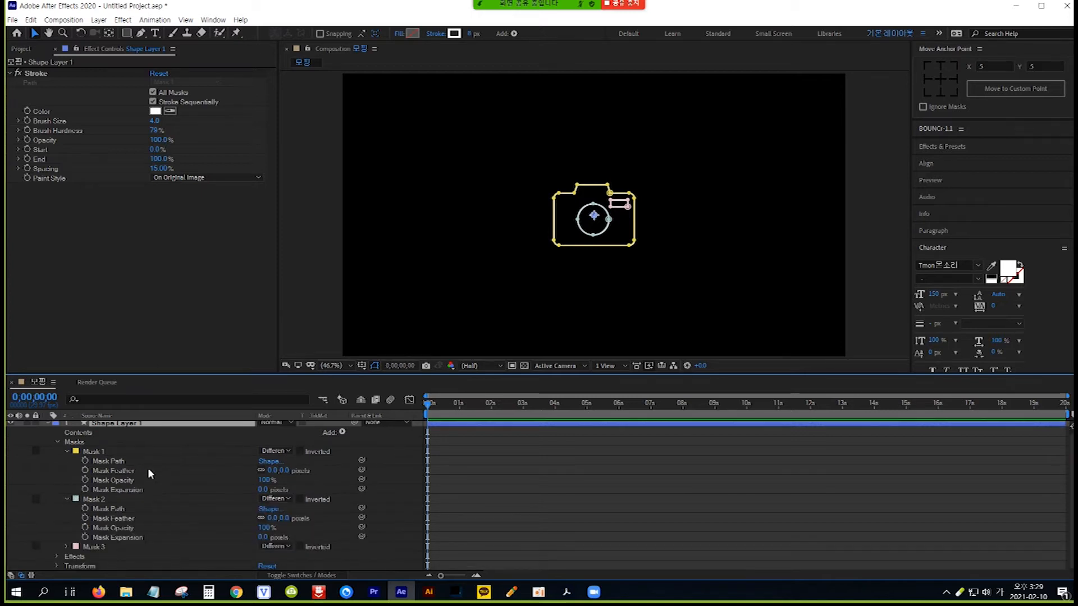
left_click(67, 548)
scroll(118, 523, "down", 1)
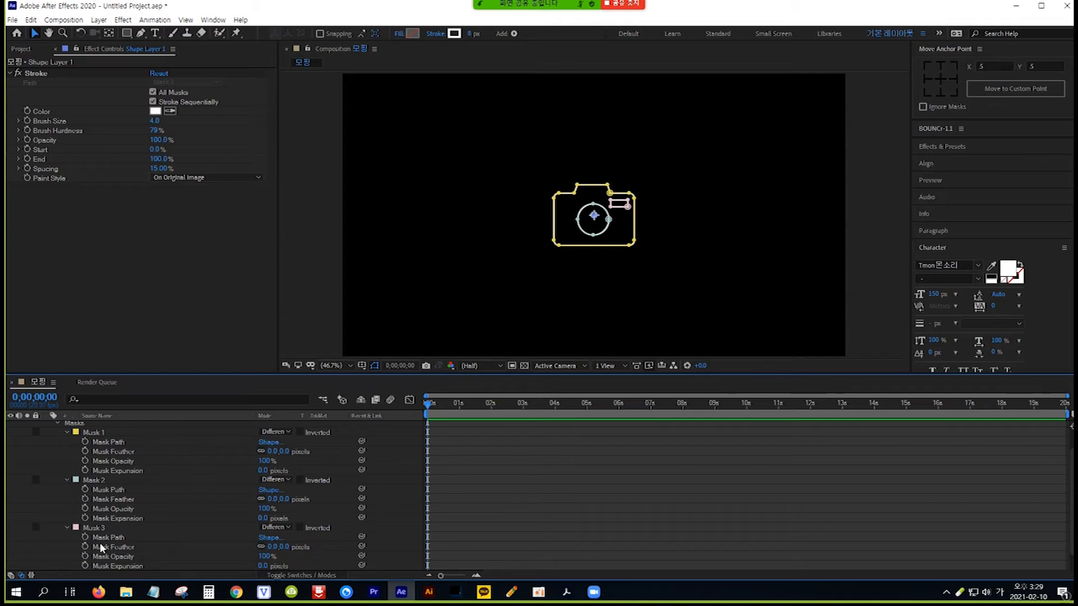
- Set Mask Path keyframes for all three masks at 0;00;01;00
left_click(34, 397)
type("1;00")
key("Return")
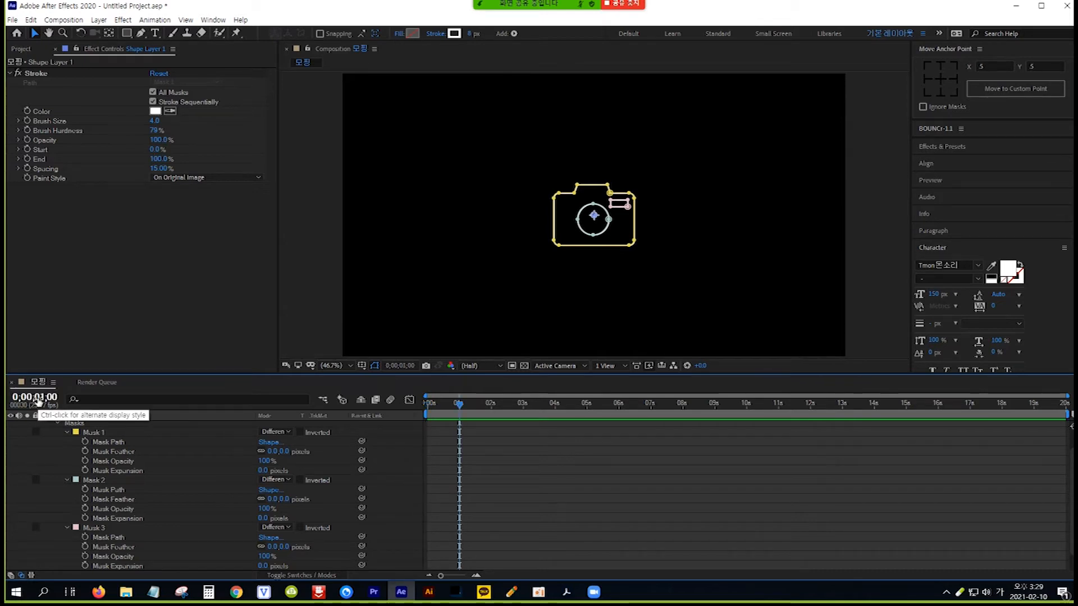
left_click(86, 443)
left_click(86, 490)
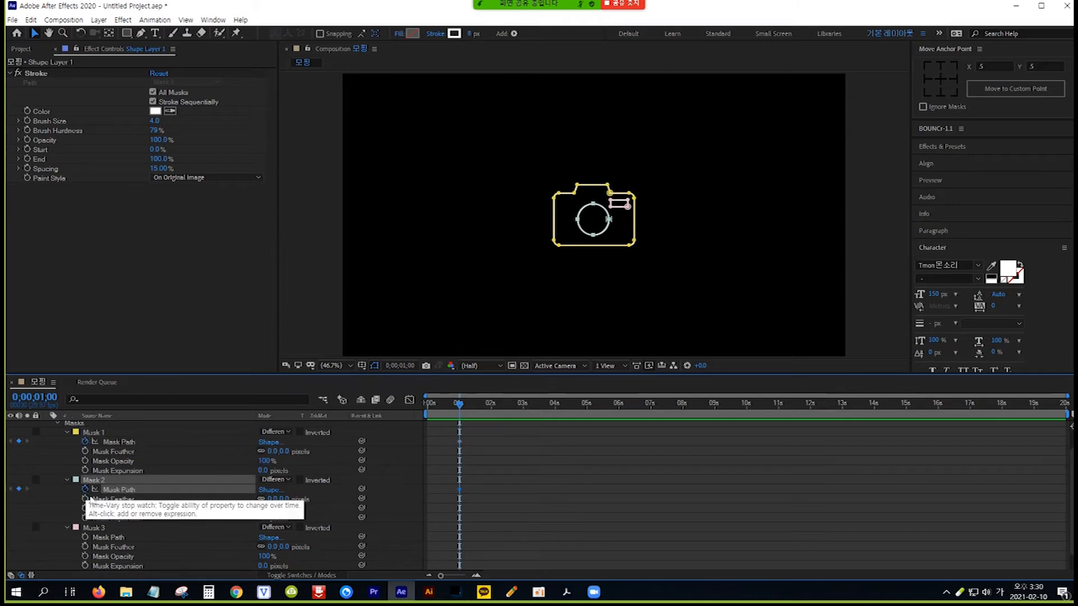
left_click(85, 538)
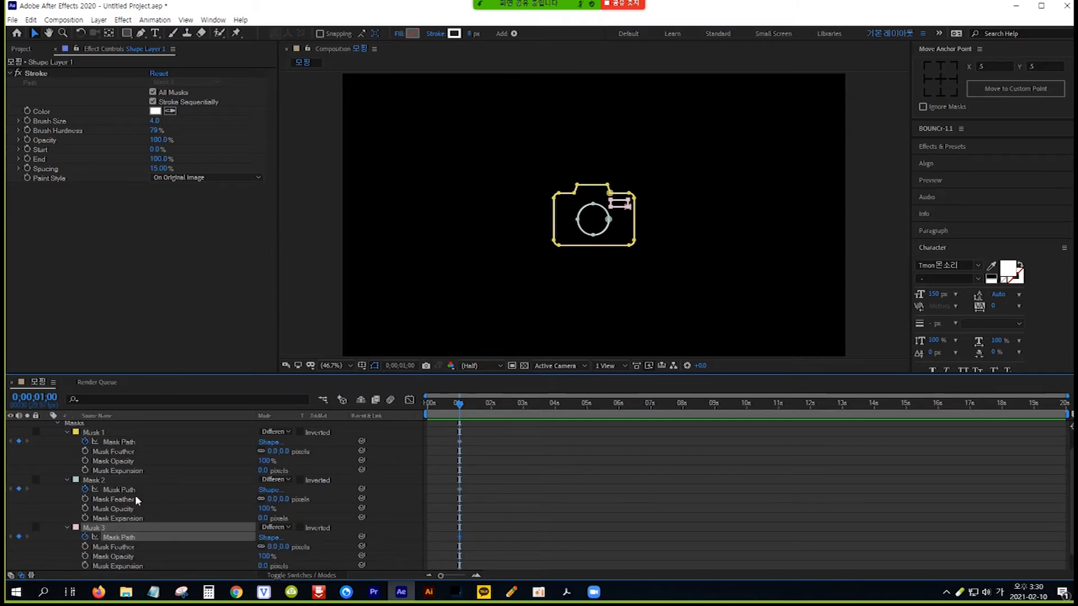
- Move the current time to 0;00;02;00 and select the Mask Path property of all three masks
left_click(52, 399)
type("2.")
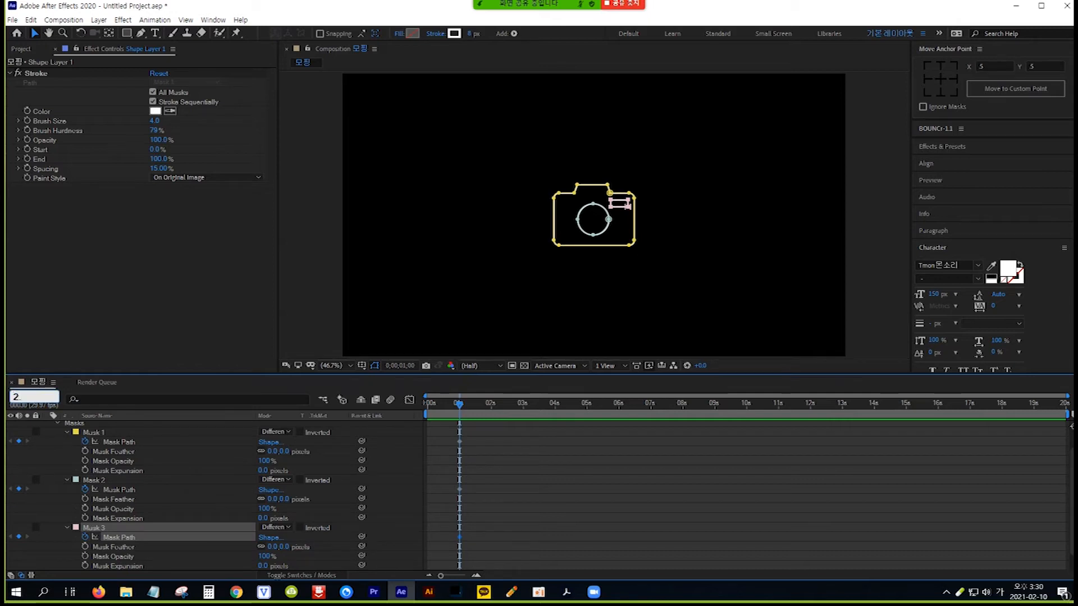
key("Return")
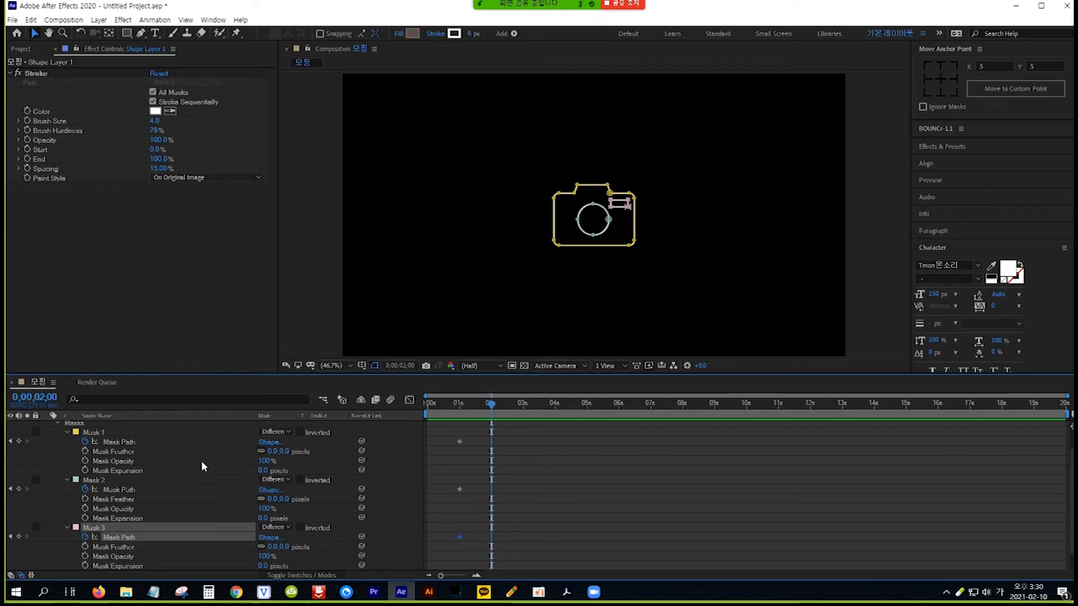
left_click(119, 442, "shift")
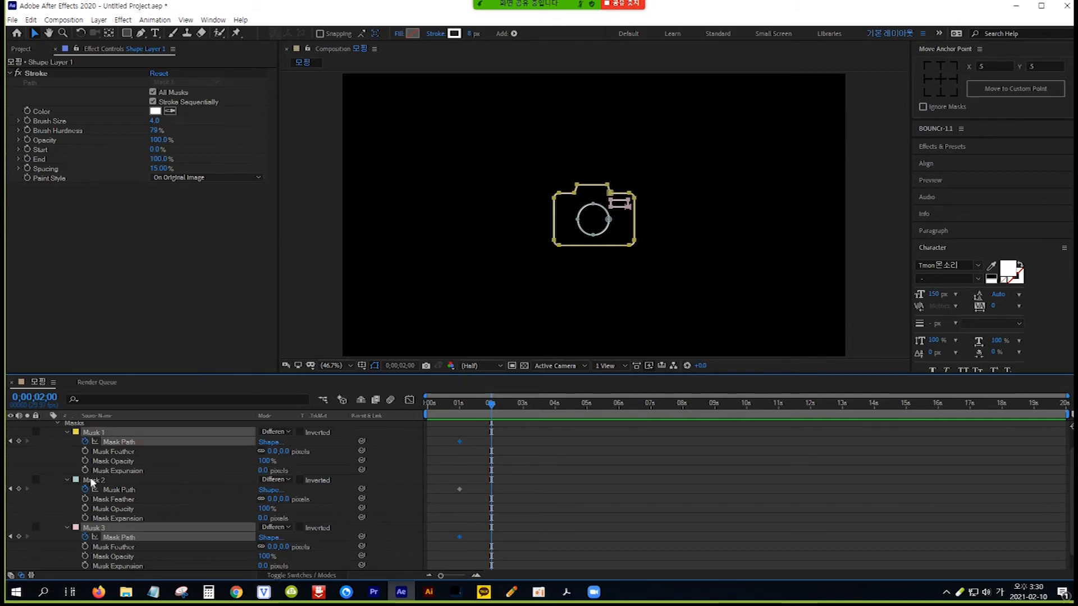
left_click(117, 491, "shift")
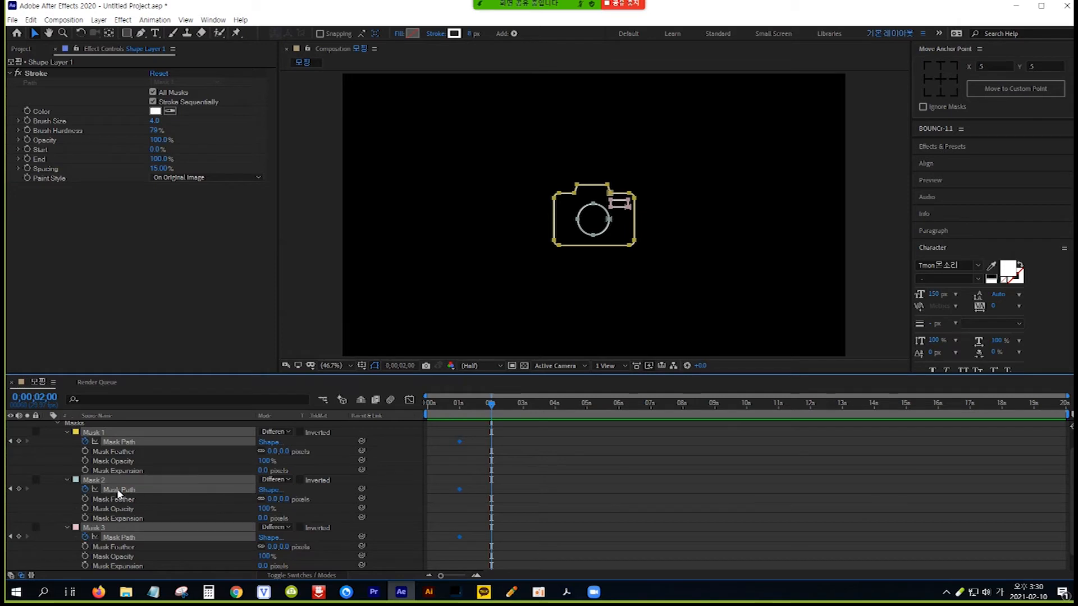
left_click(126, 540, "shift")
left_click(126, 540, "shift")
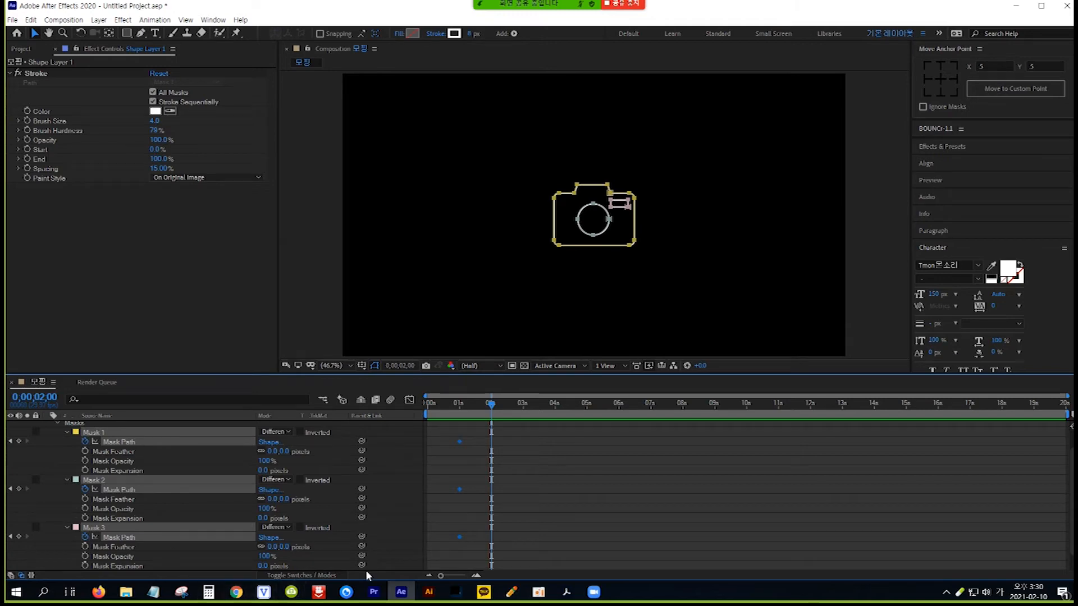
- Copy both pie chart paths from Illustrator and paste them into the selected mask paths at 0;00;02;00 in After Effects
left_click(428, 591)
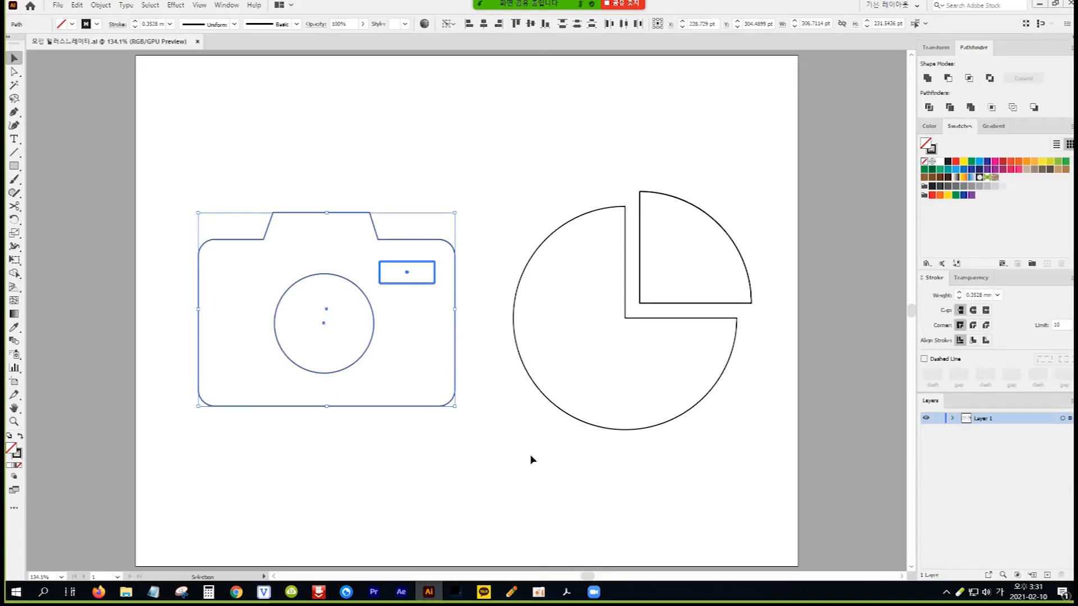
left_click_drag(500, 157, 751, 430)
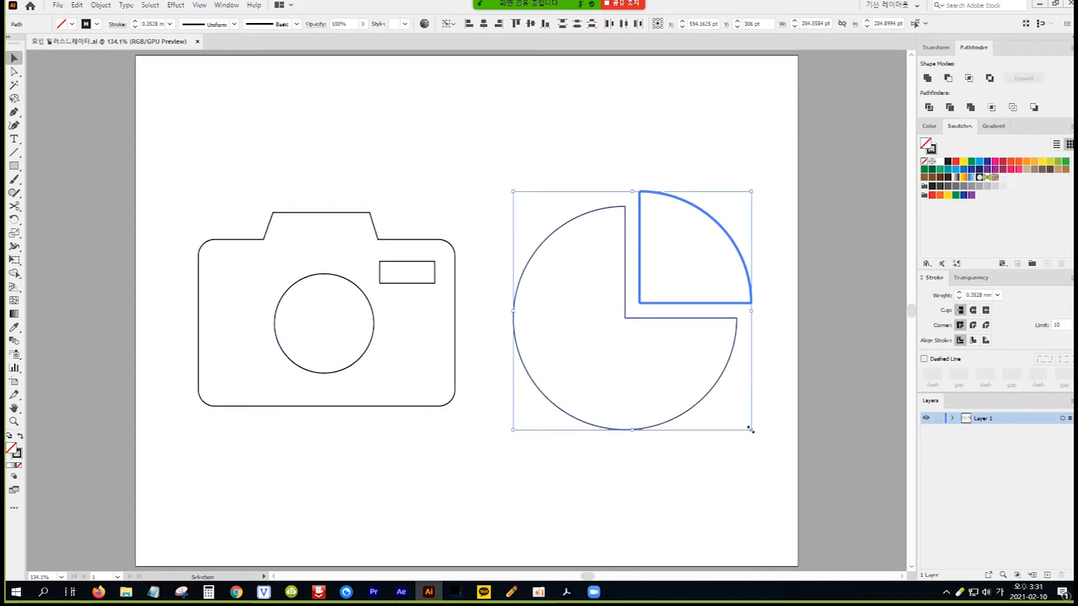
key("ctrl+c")
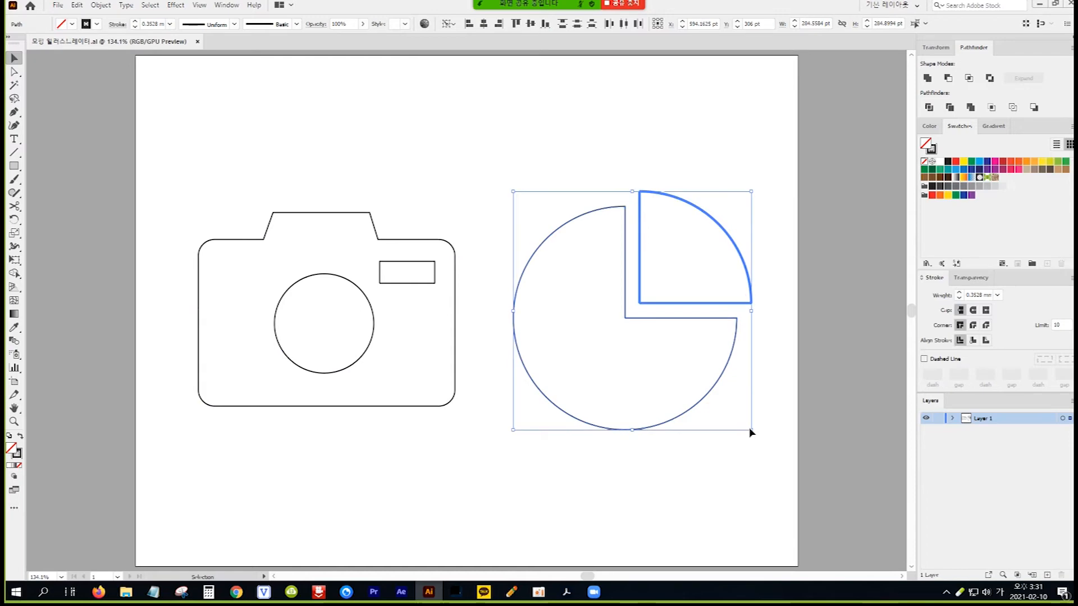
left_click(401, 593)
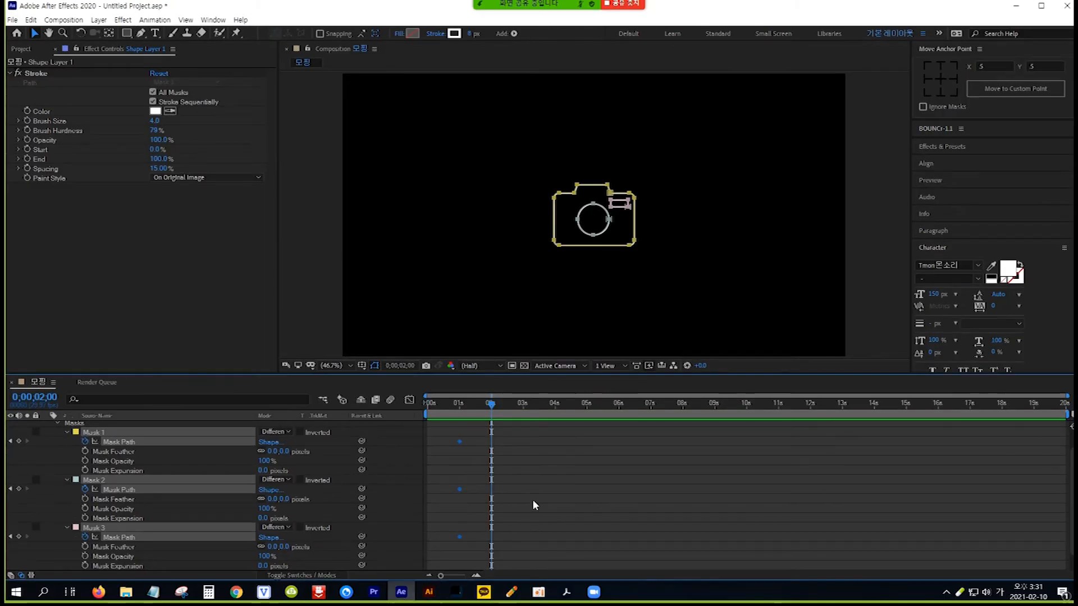
key("ctrl+v")
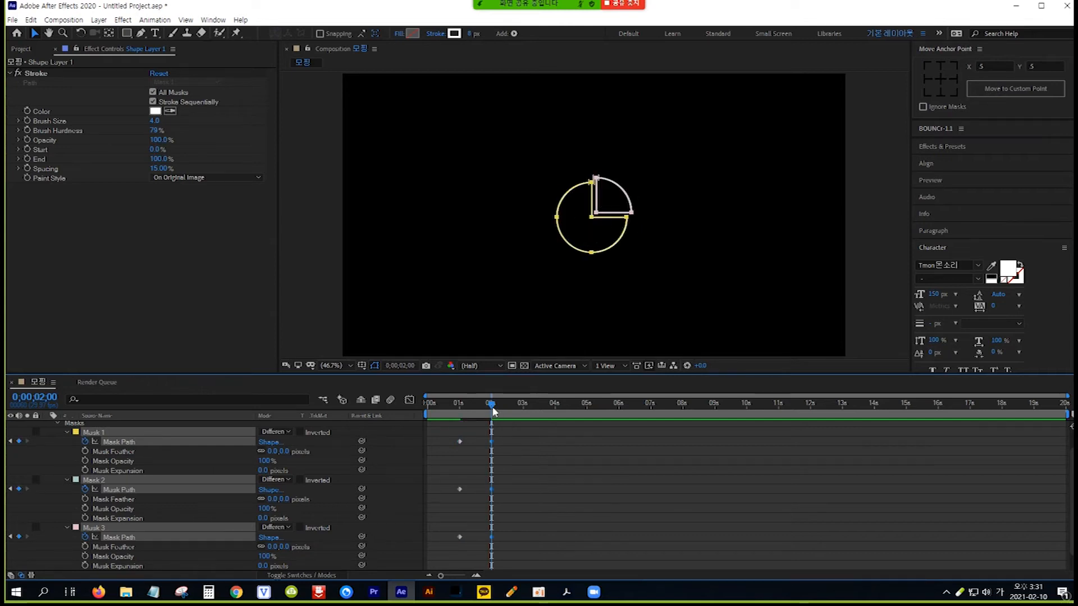
mouse_move(492, 408)
left_mouse_down()
mouse_move(433, 413)
mouse_move(491, 415)
left_mouse_up()
left_click(430, 594)
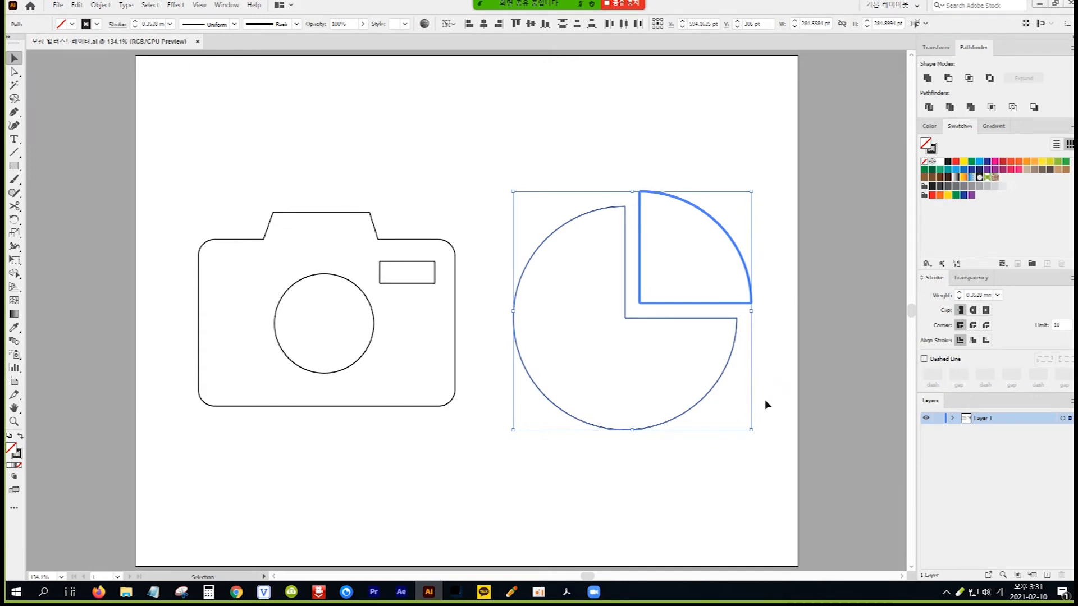
left_click(400, 592)
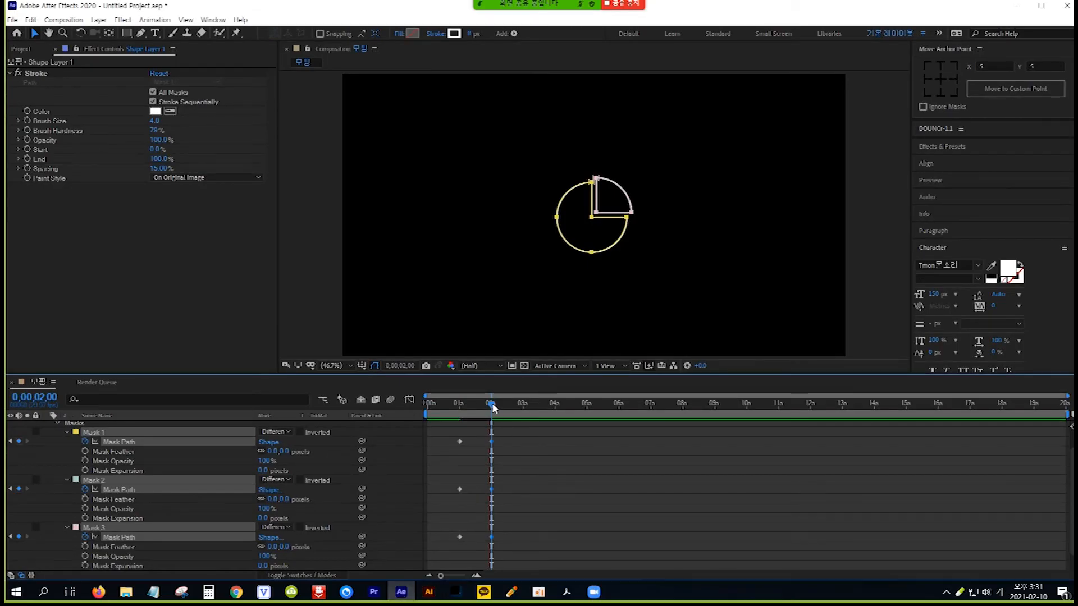
- Copy all three masks' Mask Path keyframes at one and two seconds and paste them at 0;00;02;29
left_click_drag(492, 406, 527, 408)
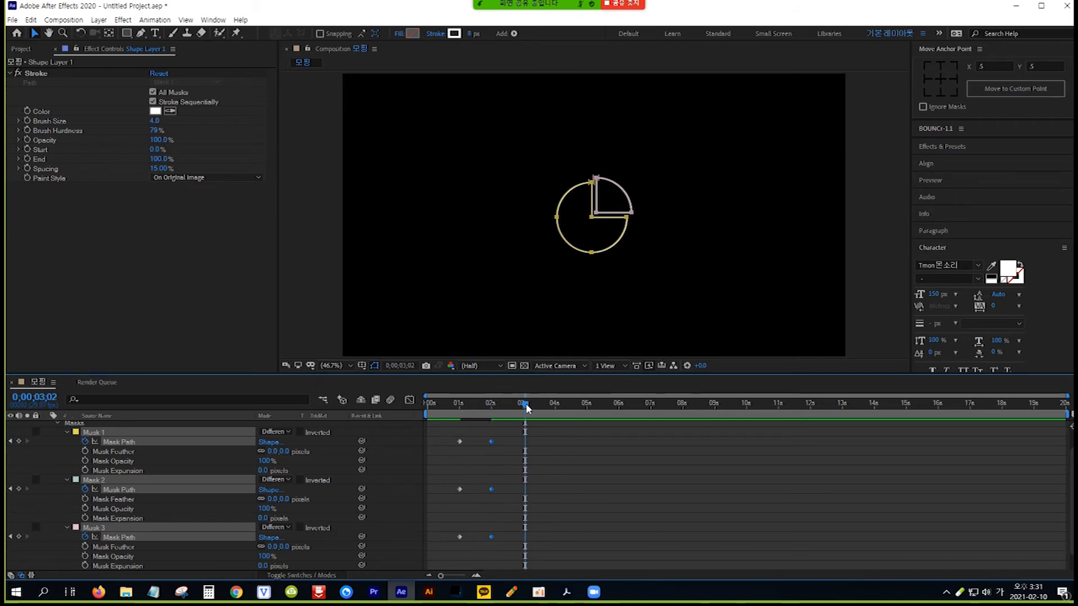
left_click_drag(526, 408, 522, 408)
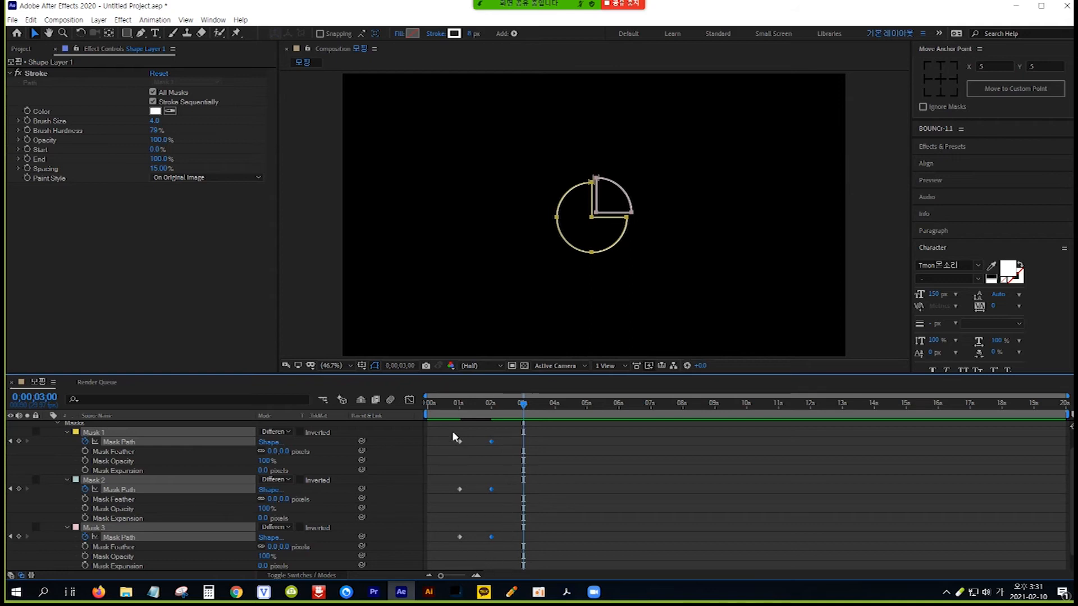
left_click_drag(446, 427, 510, 555)
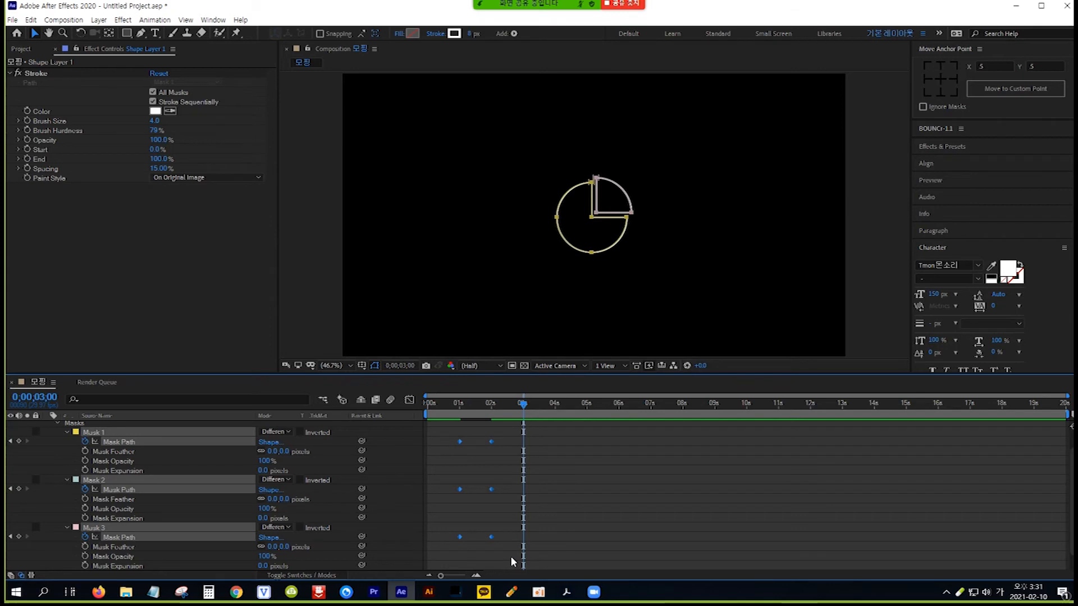
left_click(523, 408)
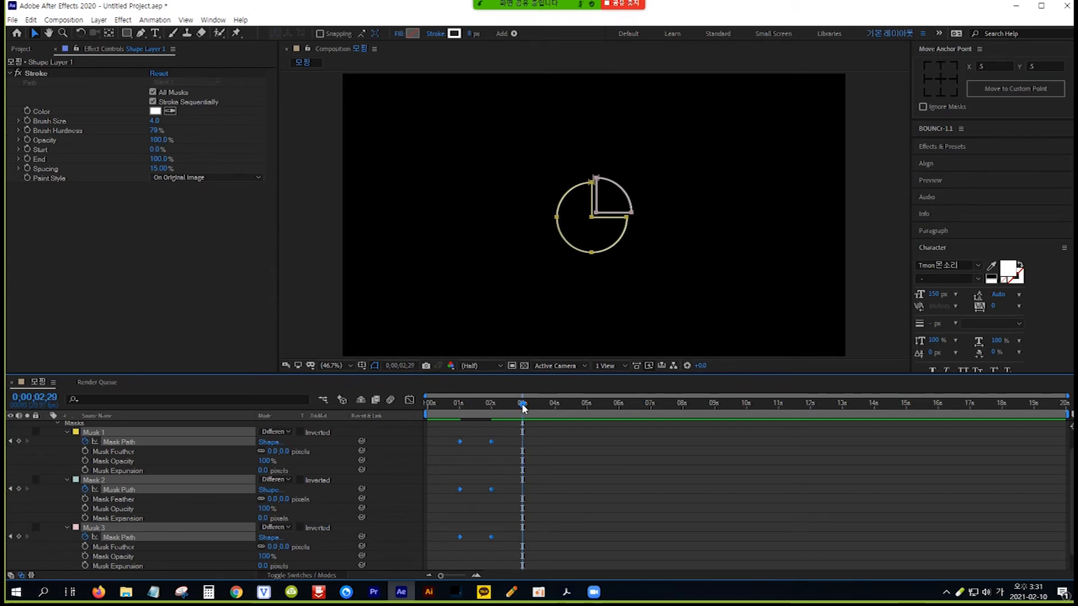
key("ctrl+v")
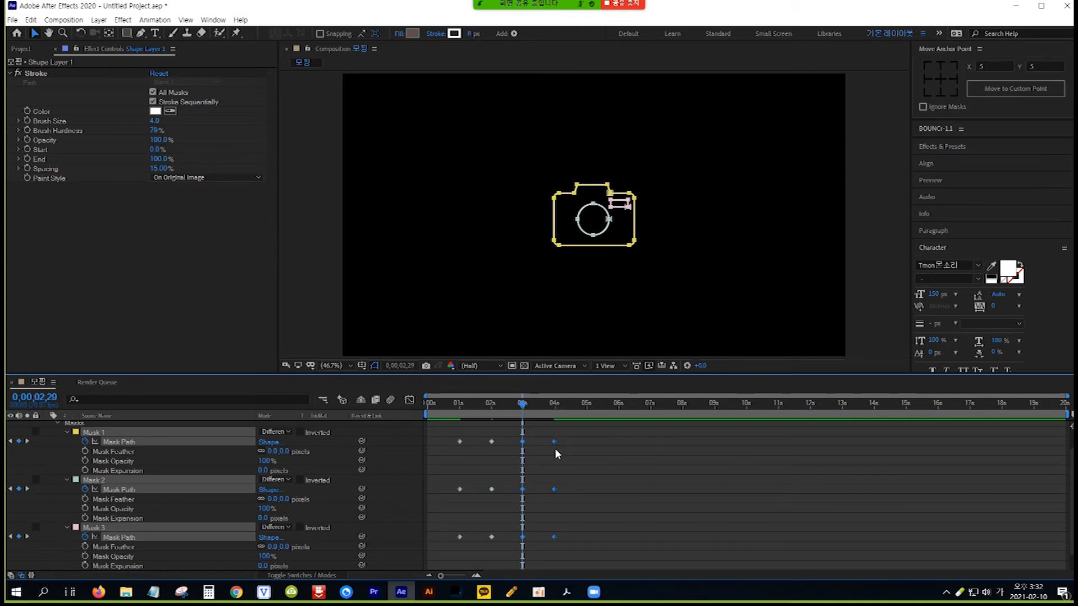
- Go to 0;00;04;00, end the work area there and preview the morph from the start
left_click(48, 396)
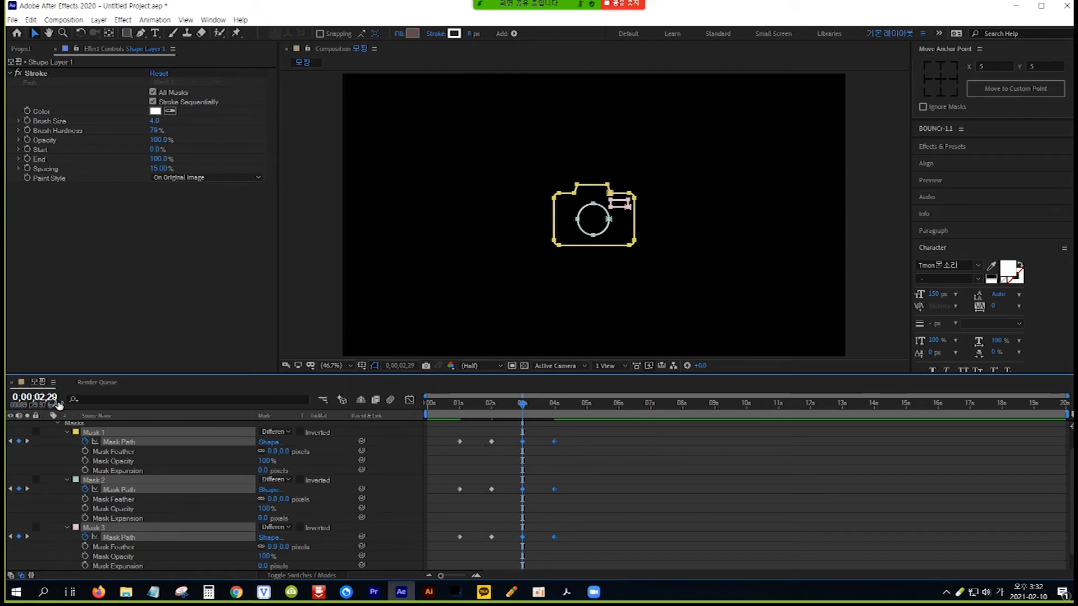
type("4.")
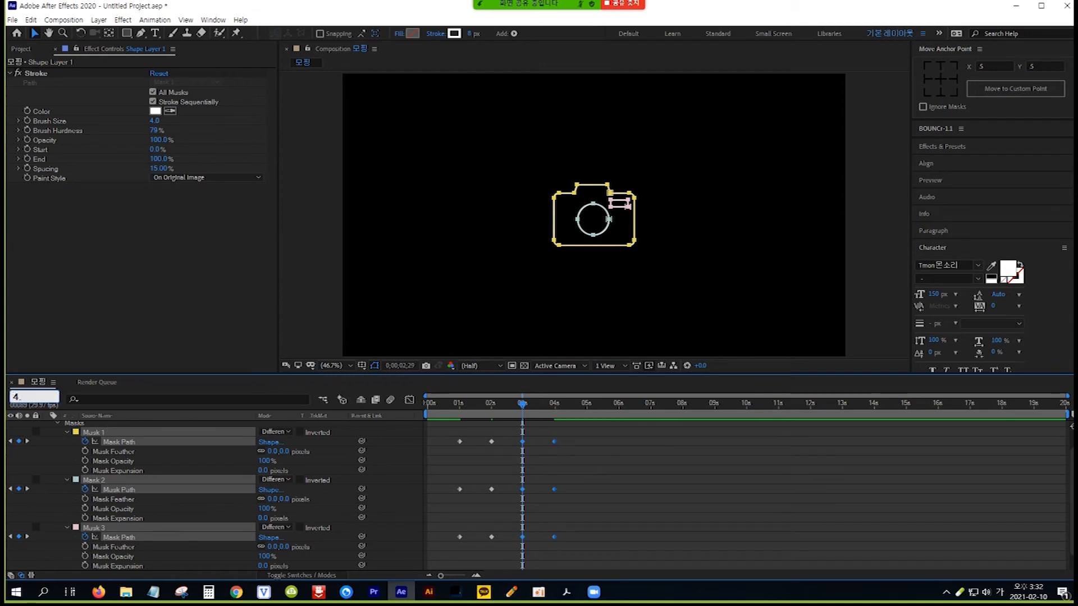
key("Return")
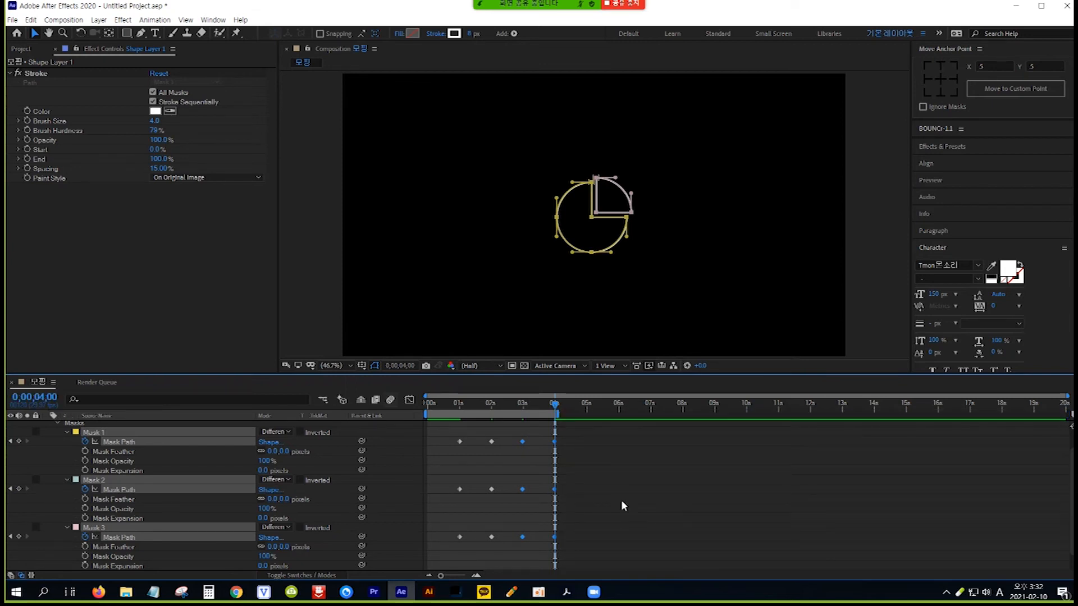
key("Home")
key("space")
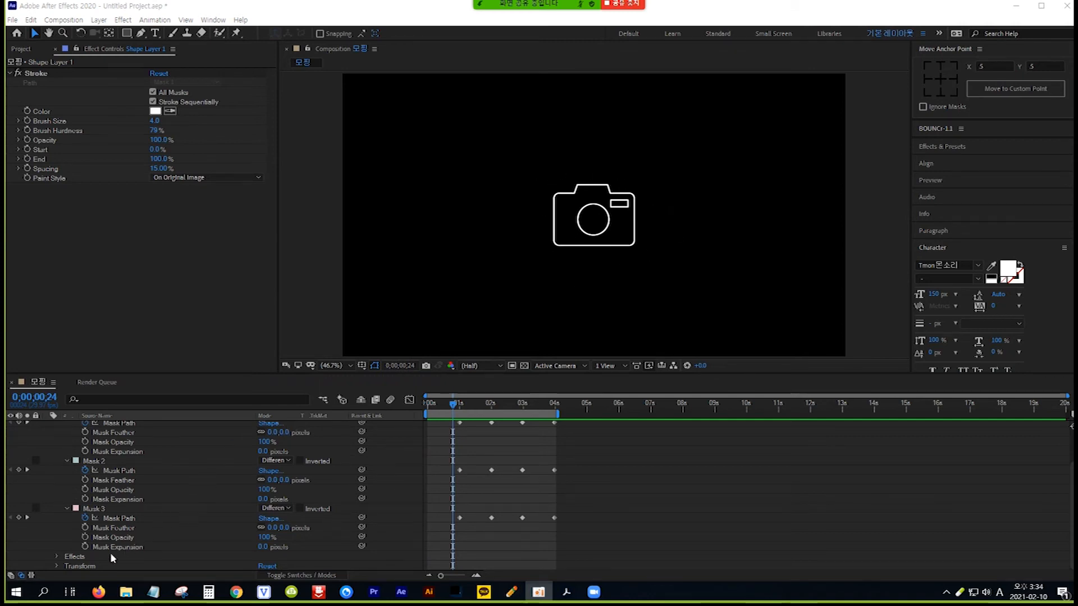
- Scale the shape layer to 215% and collapse its properties
left_click(56, 564)
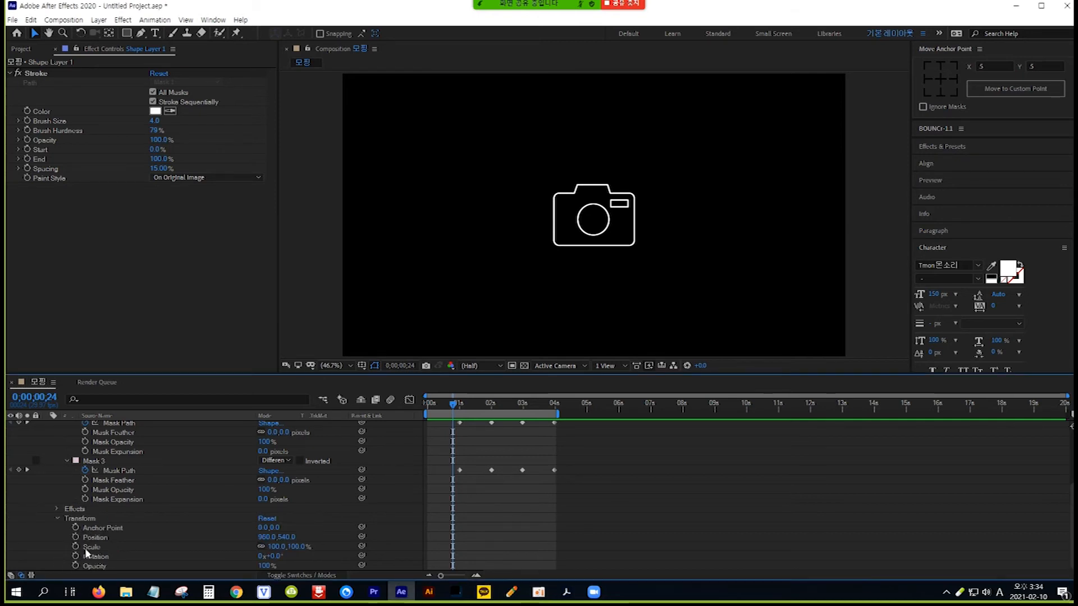
left_click_drag(281, 546, 358, 547)
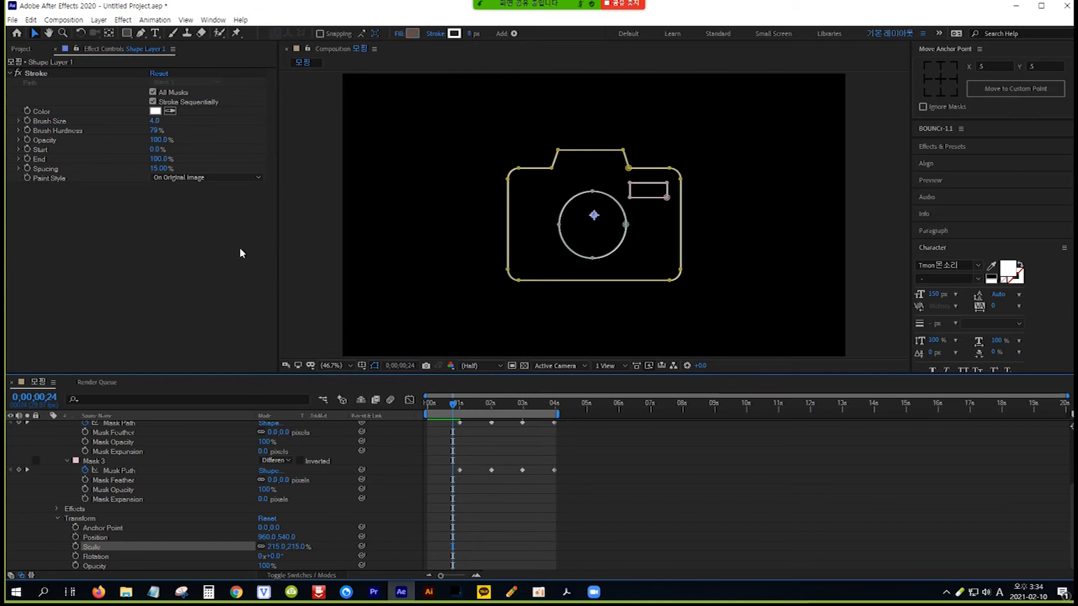
scroll(388, 438, "up", 3)
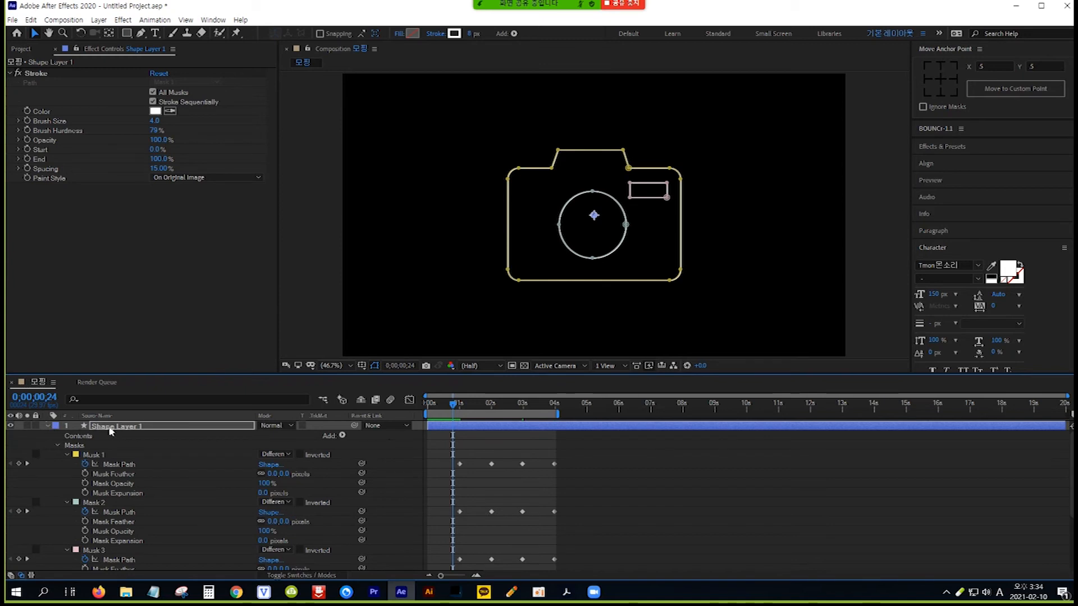
left_click(47, 427)
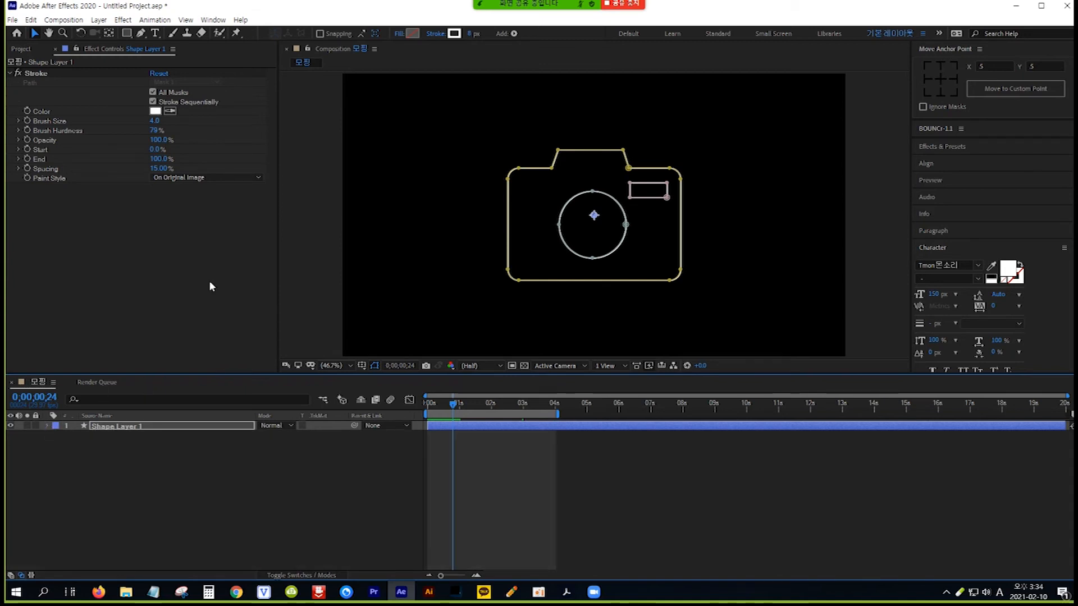
- Create a blue solid with colour 001EFF and place it beneath Shape Layer 1 as the background
left_click(100, 20)
mouse_move(134, 35)
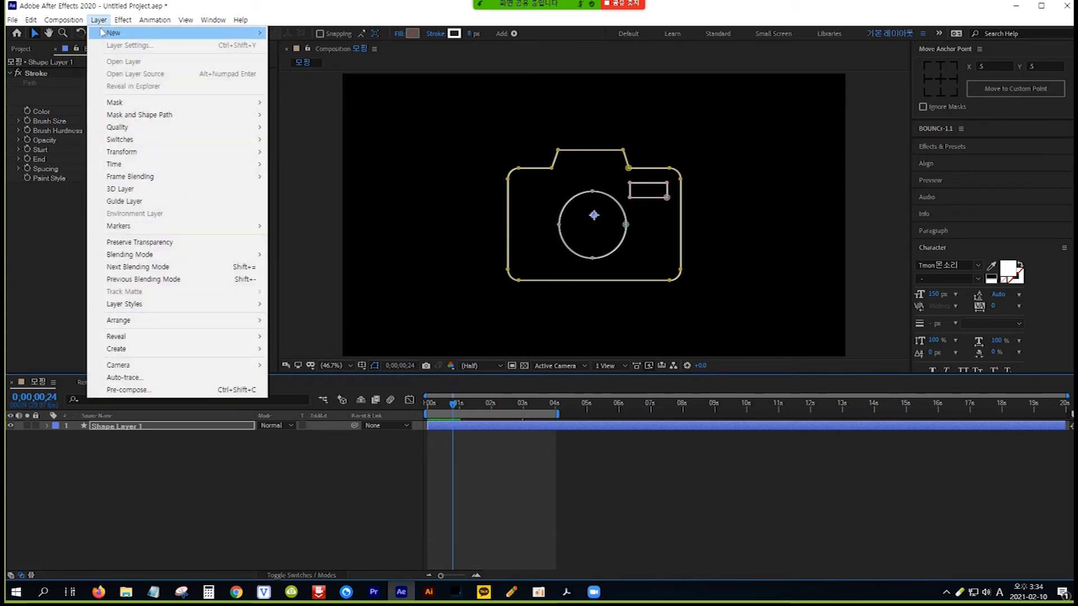
left_click(302, 45)
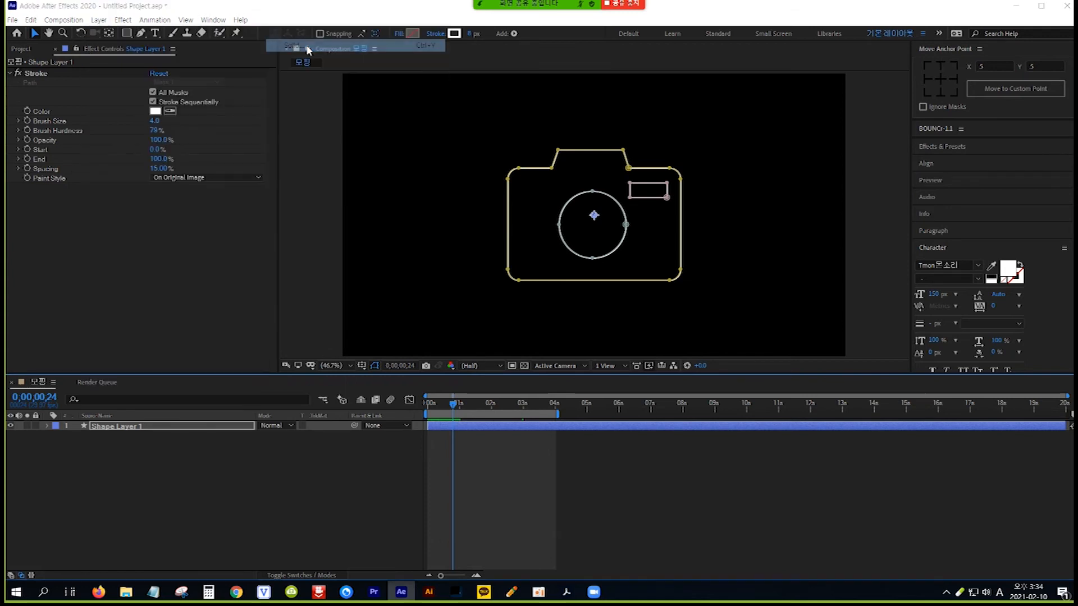
left_click(443, 344)
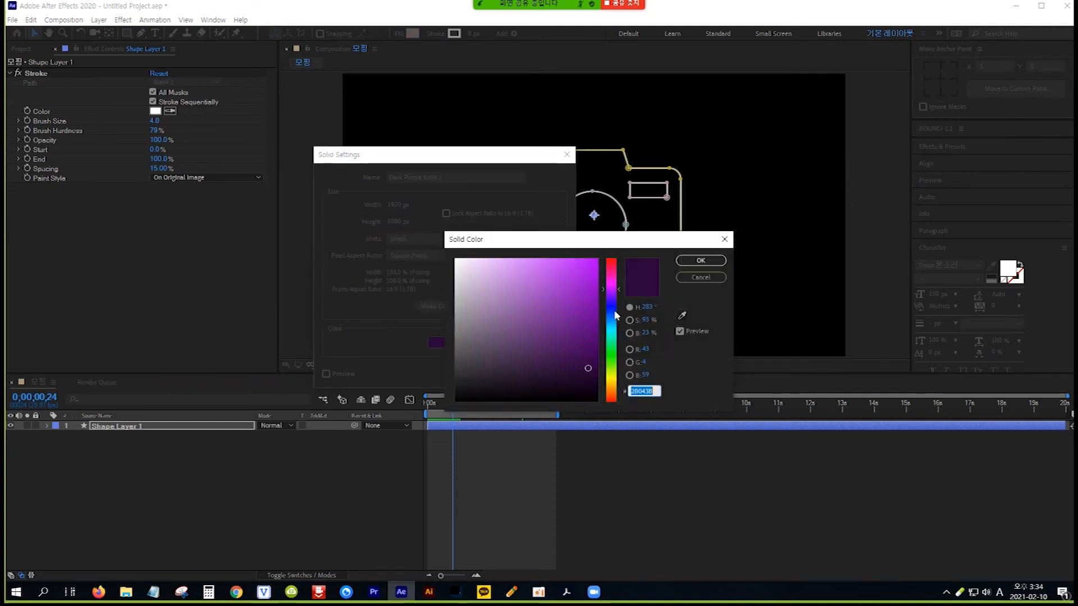
left_click(612, 309)
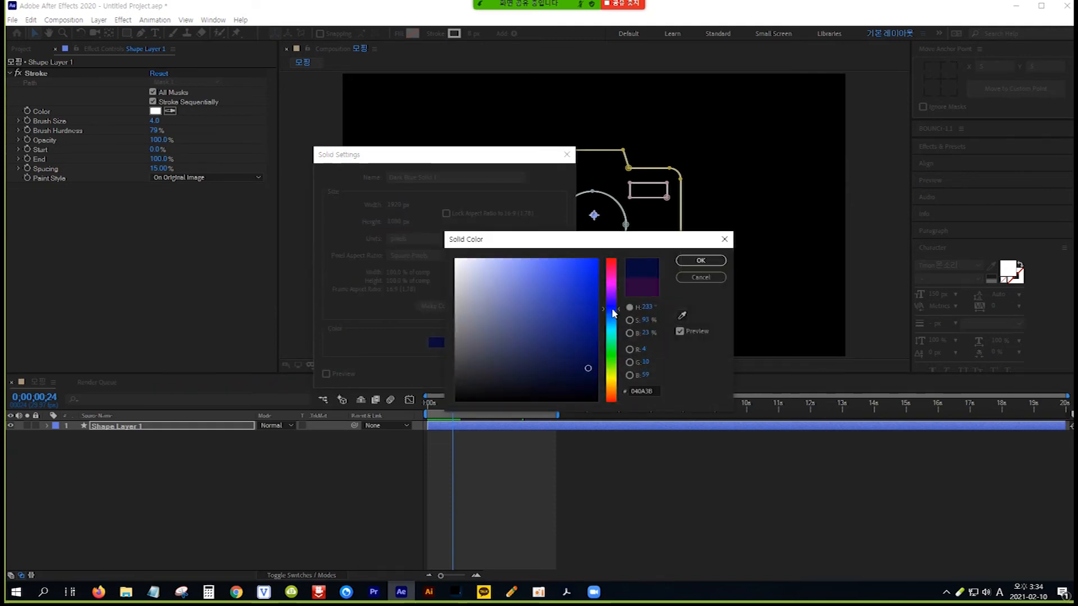
left_click(588, 261)
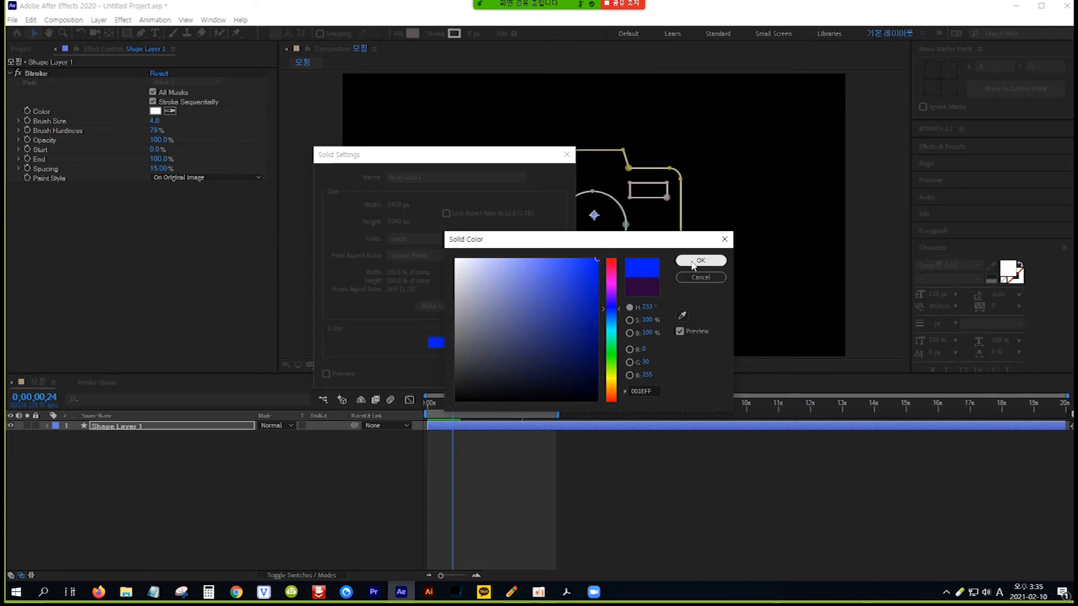
left_click(700, 261)
left_click(486, 373)
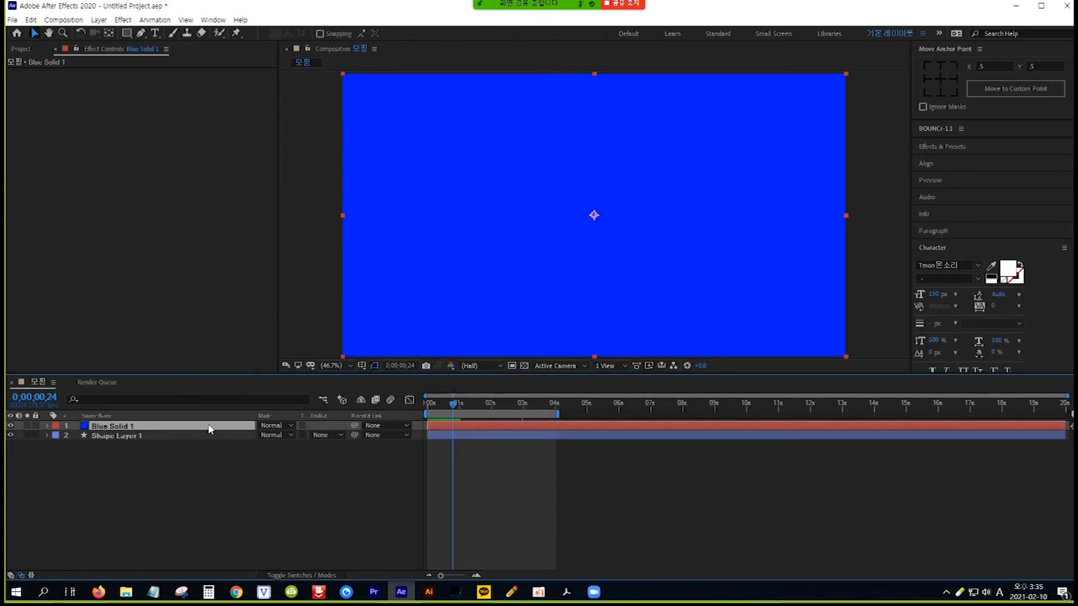
left_click_drag(210, 430, 208, 445)
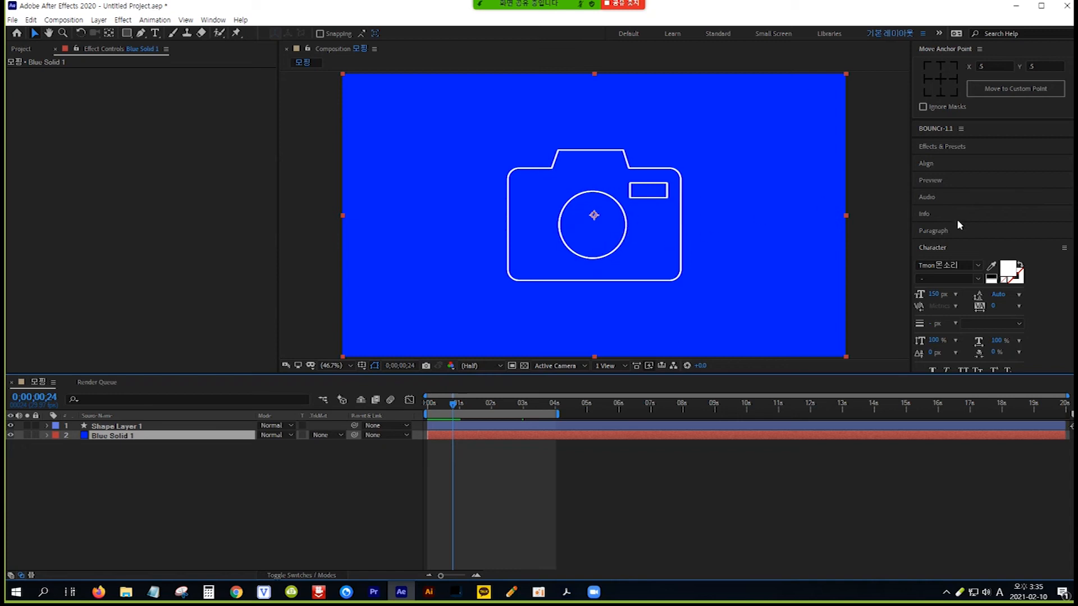
- Find the Fill effect by searching for "fill" and apply it to Shape Layer 1
left_click(968, 146)
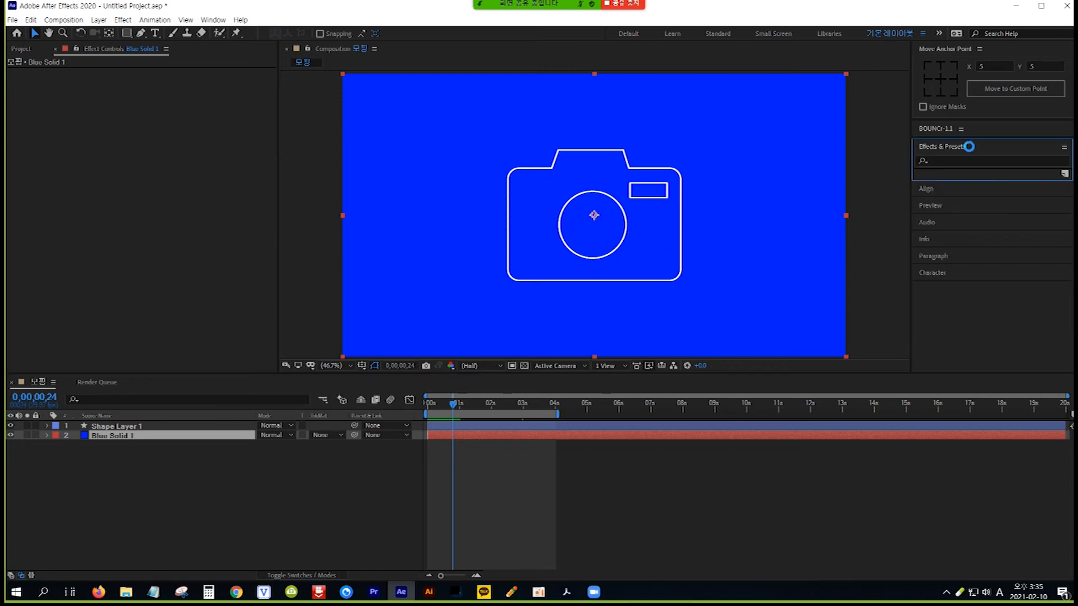
left_click(968, 160)
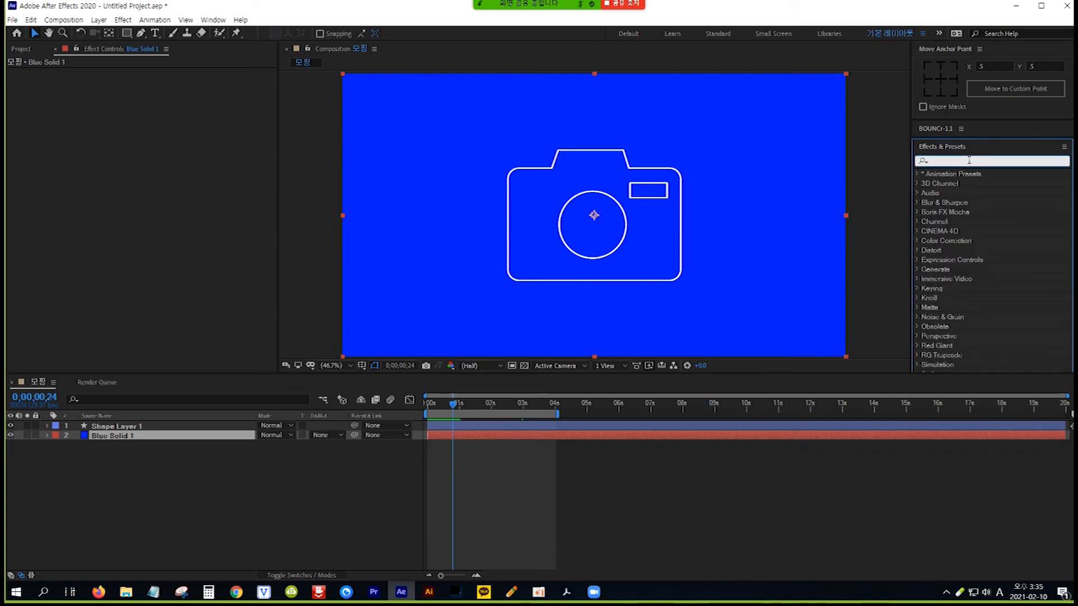
type("fill")
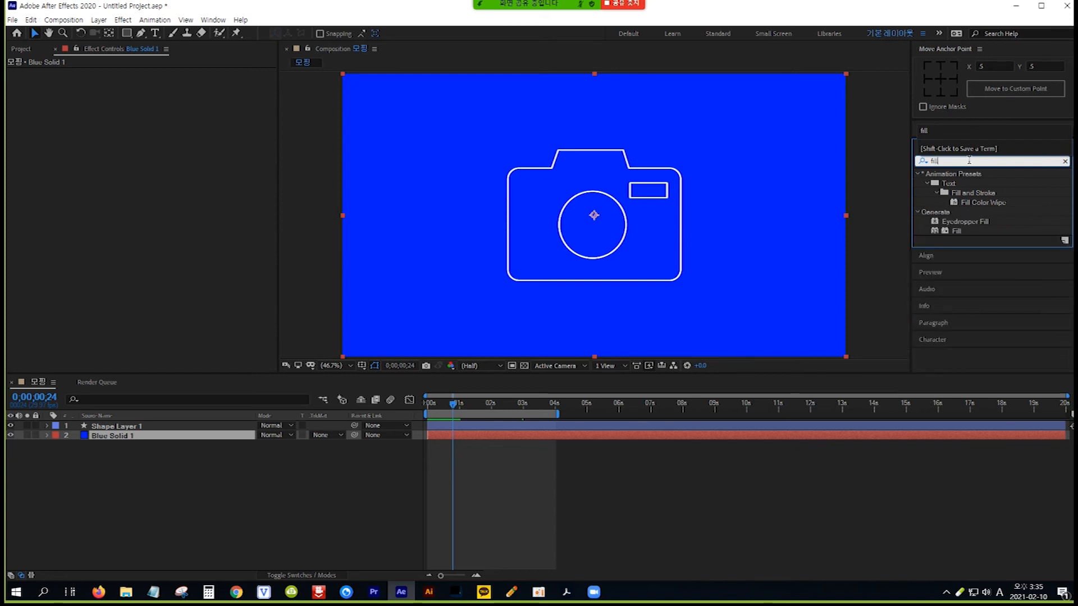
left_click(957, 230)
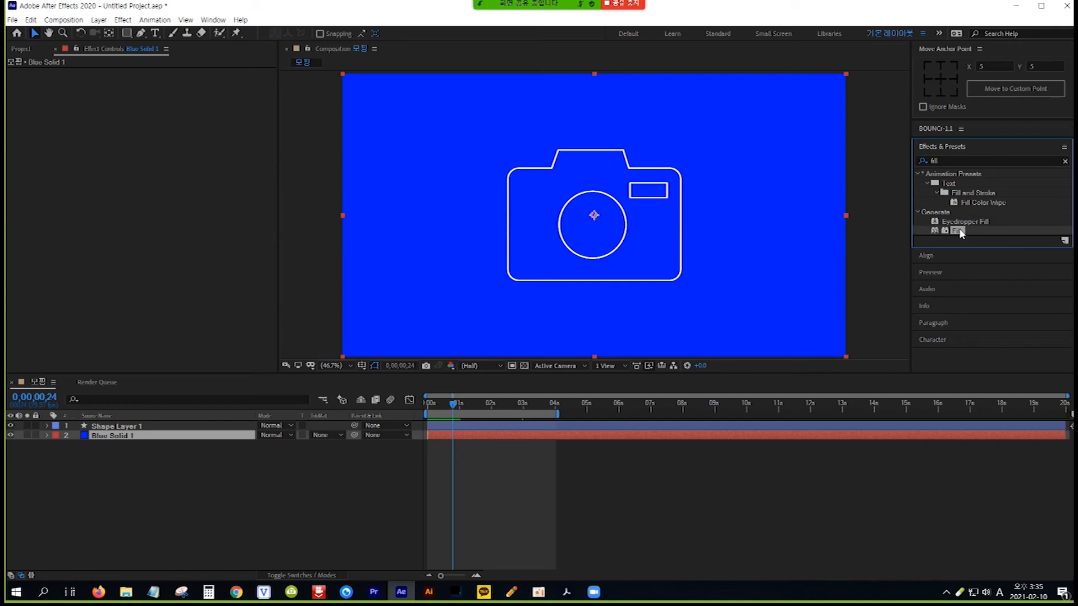
mouse_move(961, 233)
left_mouse_down()
mouse_move(886, 281)
mouse_move(614, 366)
mouse_move(471, 362)
mouse_move(232, 386)
mouse_move(190, 424)
left_mouse_up()
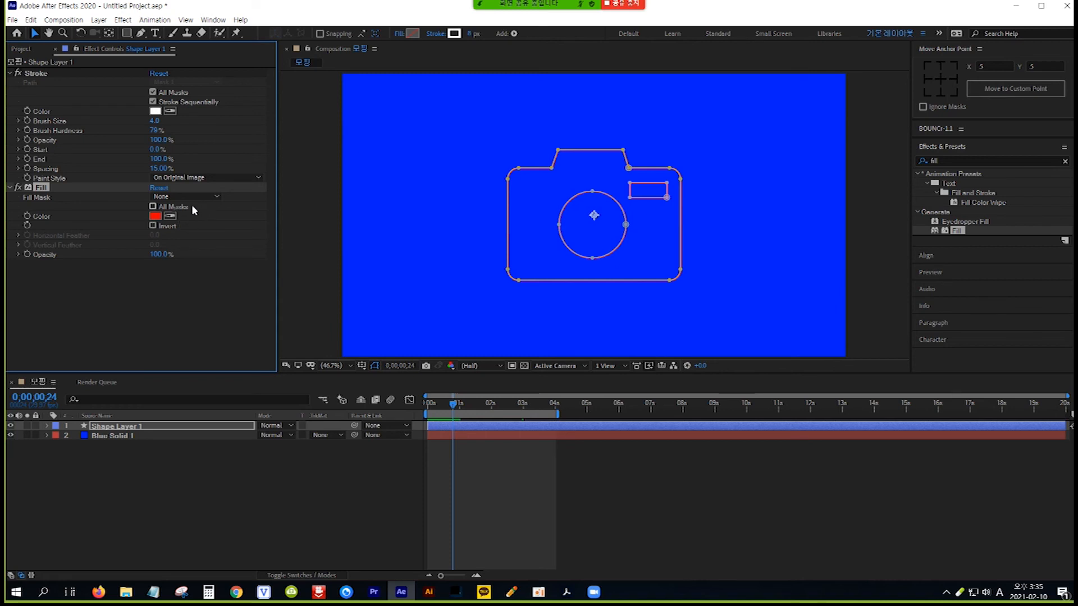
- Set the Fill effect's Fill Mask to Mask 1 and duplicate the effect
left_click(216, 197)
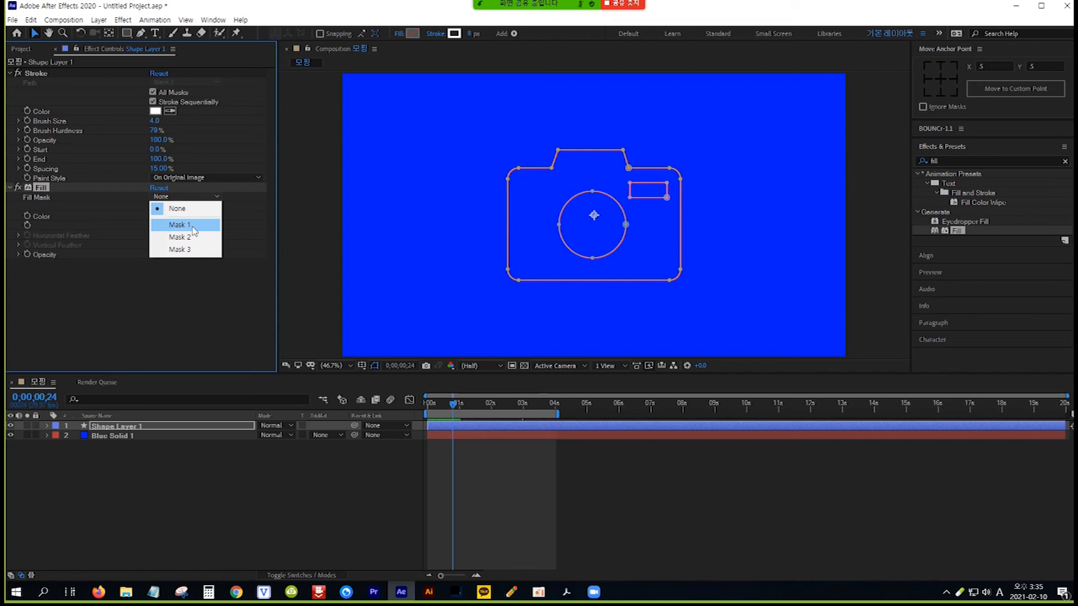
left_click(180, 225)
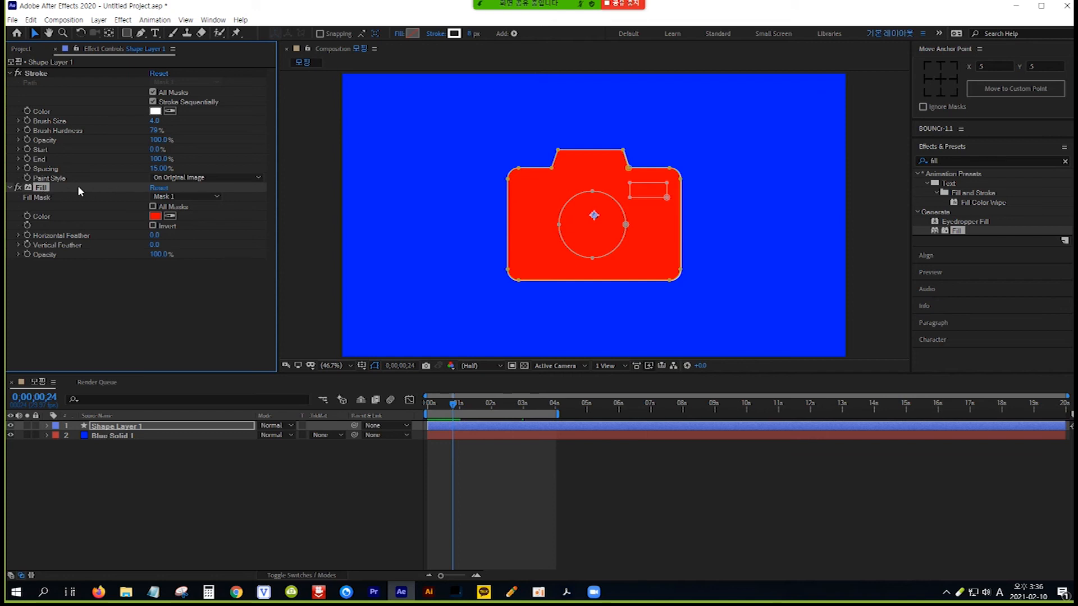
key("ctrl+d")
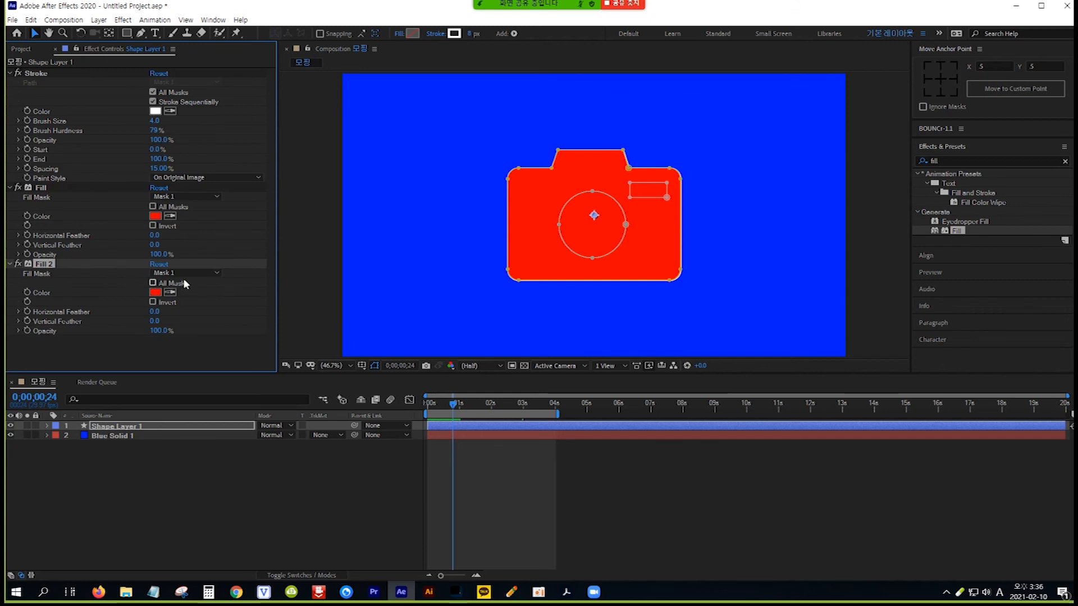
- Set the Fill 2 effect's Fill Mask to Mask 2 and change its colour to green 00FF78
left_click(212, 272)
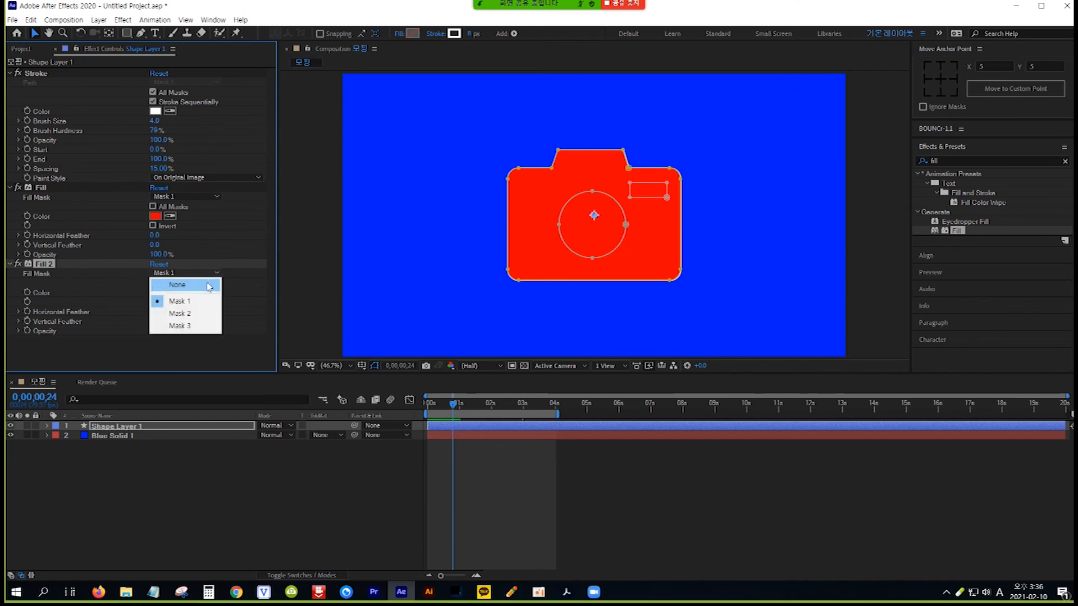
left_click(193, 312)
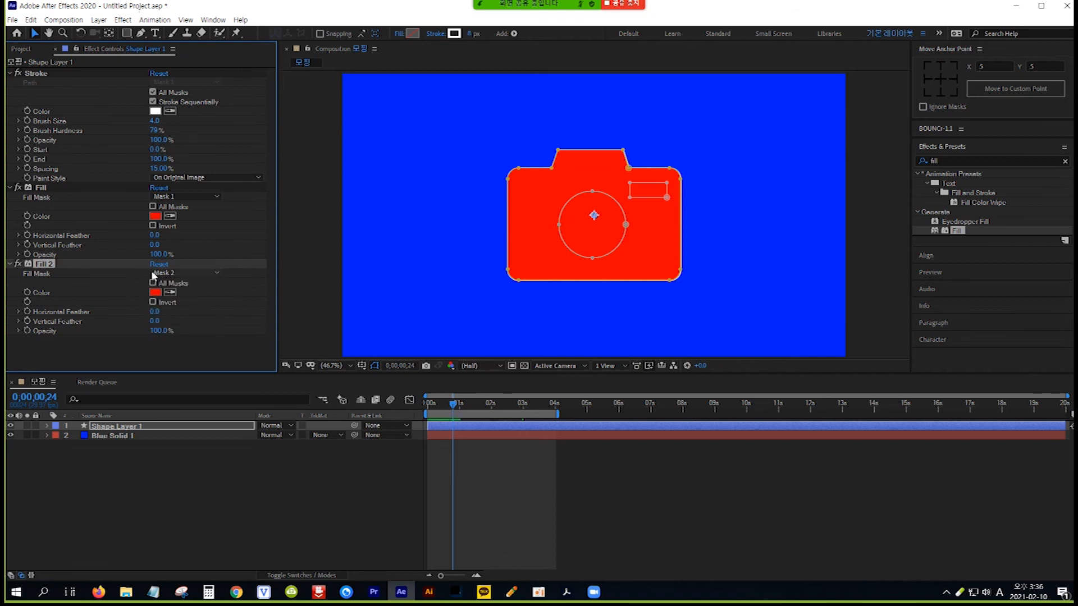
left_click(156, 292)
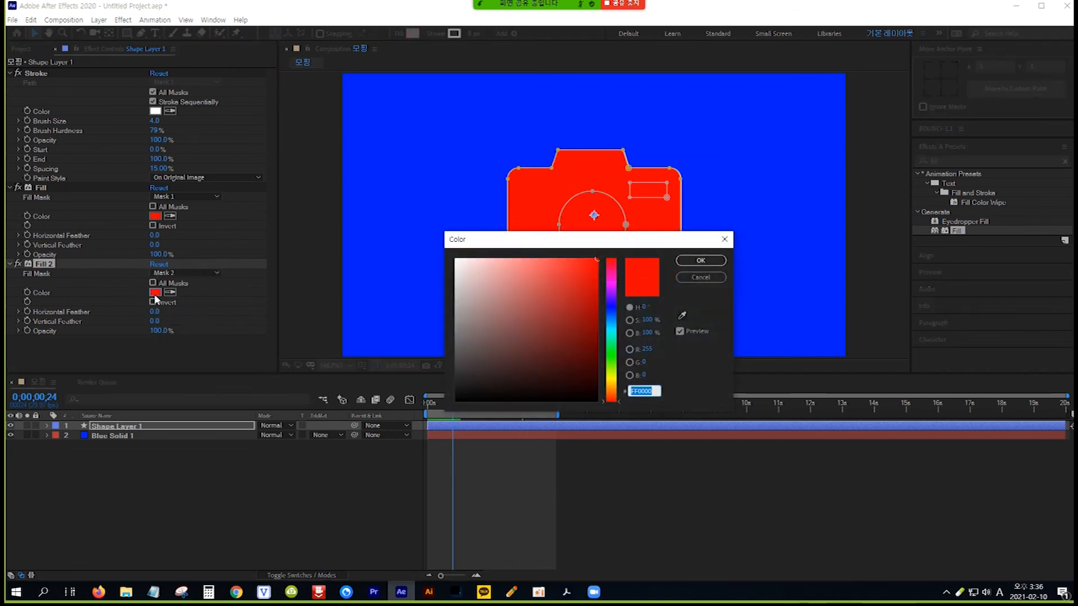
left_click(610, 343)
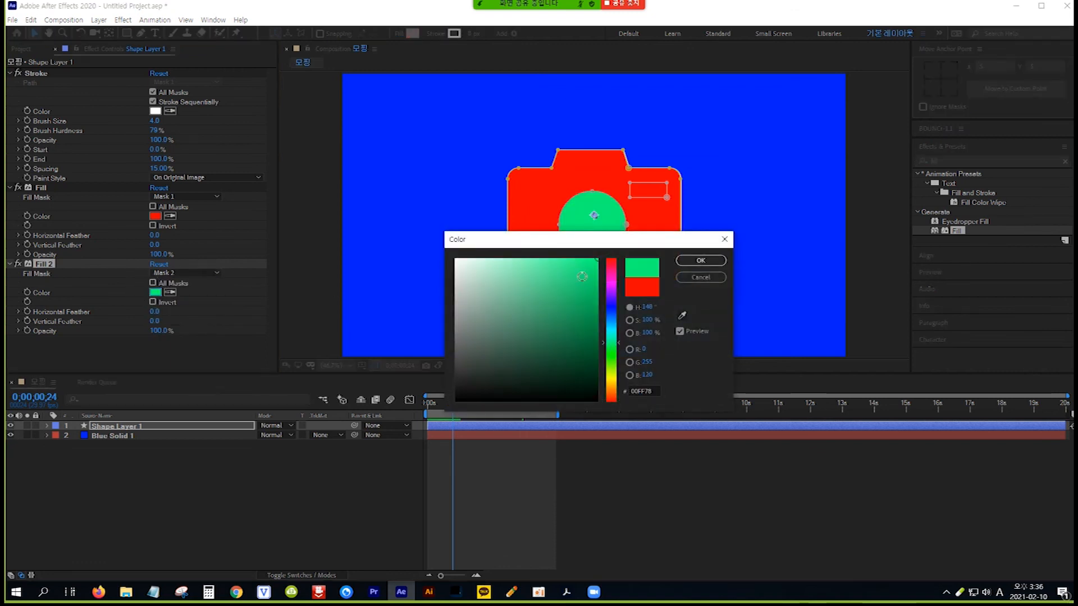
left_click(696, 262)
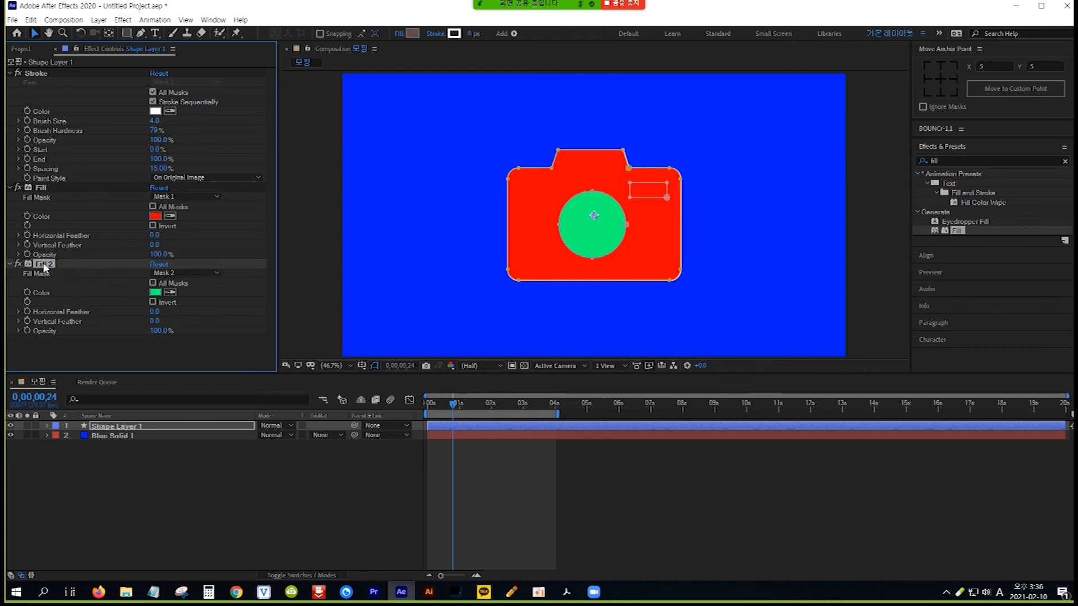
- Duplicate the Fill 2 effect, set the copy's Fill Mask to Mask 3 and give it a yellow colour
key("ctrl+d")
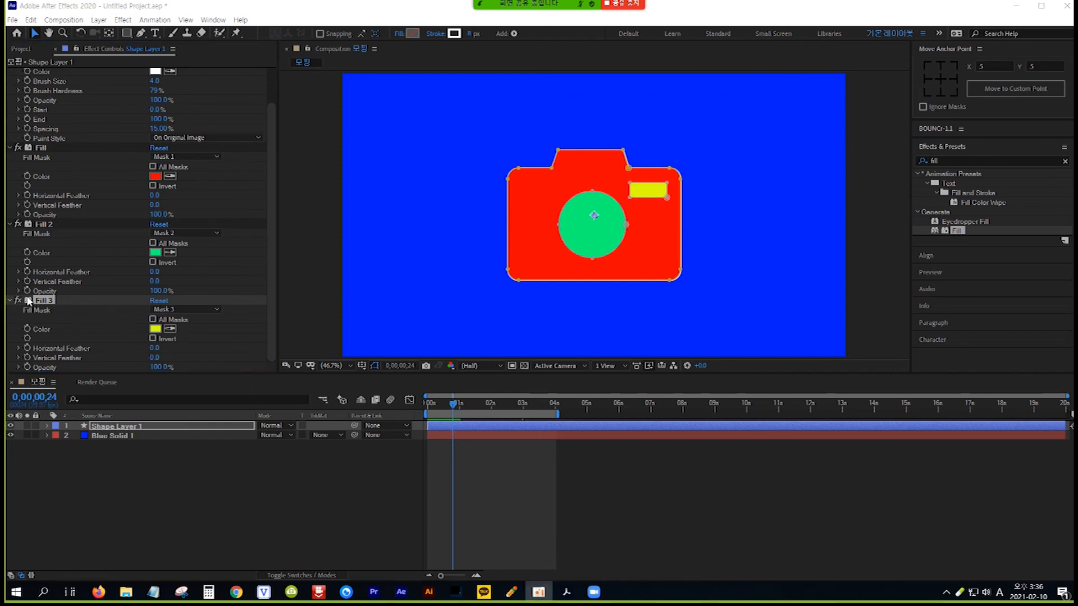
left_click(217, 309)
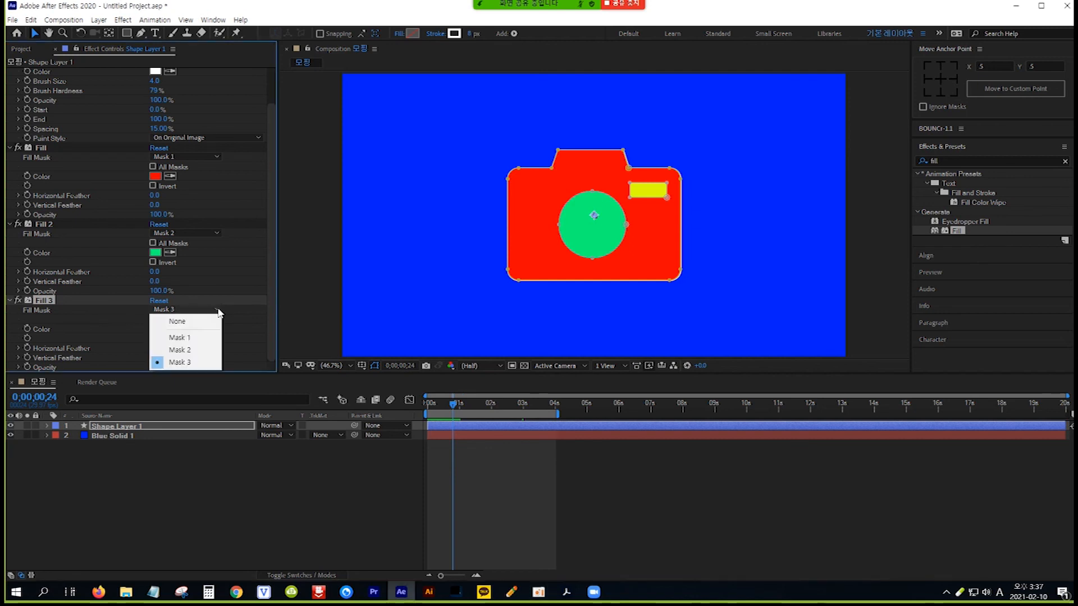
left_click(199, 362)
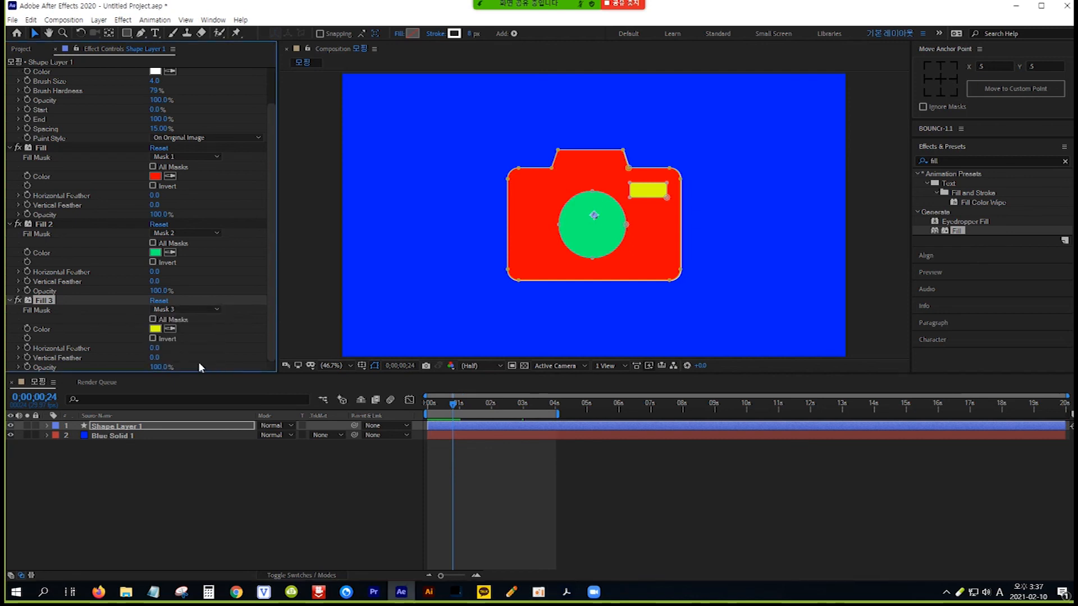
left_click(154, 328)
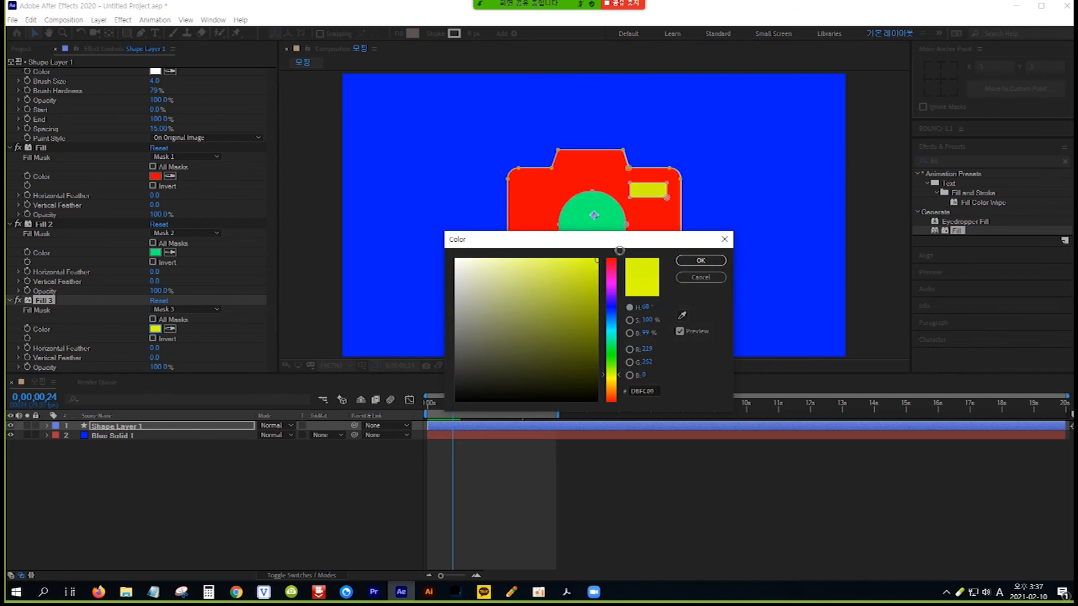
left_click(713, 261)
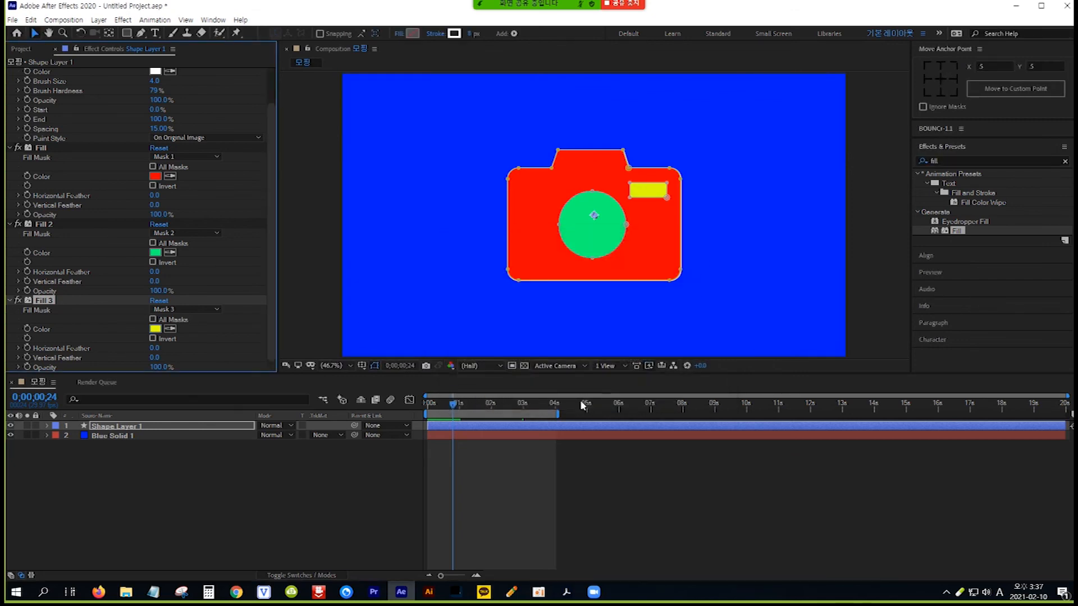
- Preview the coloured camera animation from the beginning of the composition
key("Home")
left_click(564, 457)
key("space")
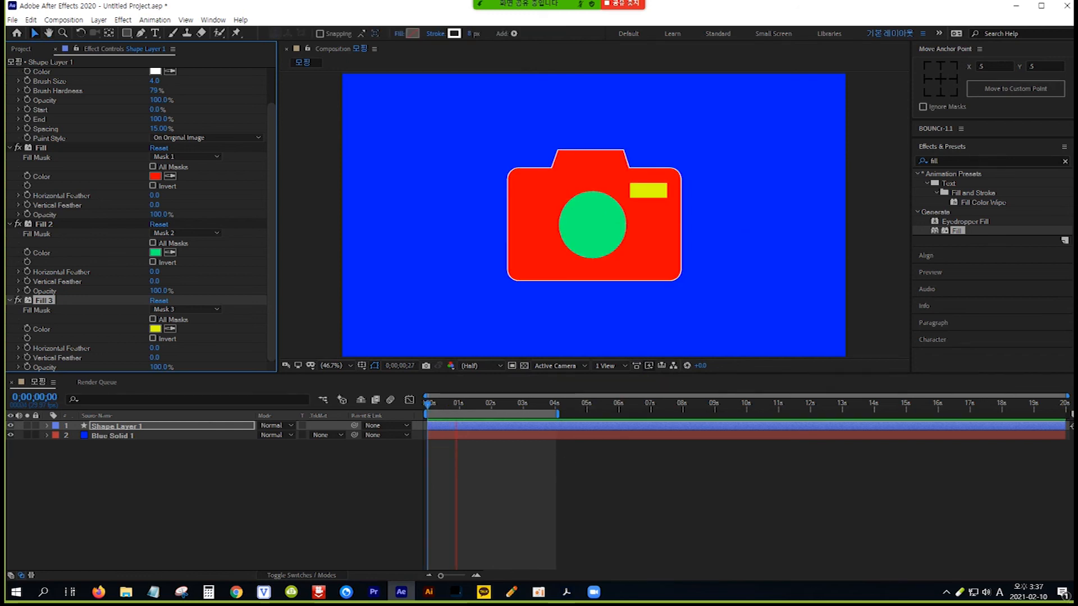